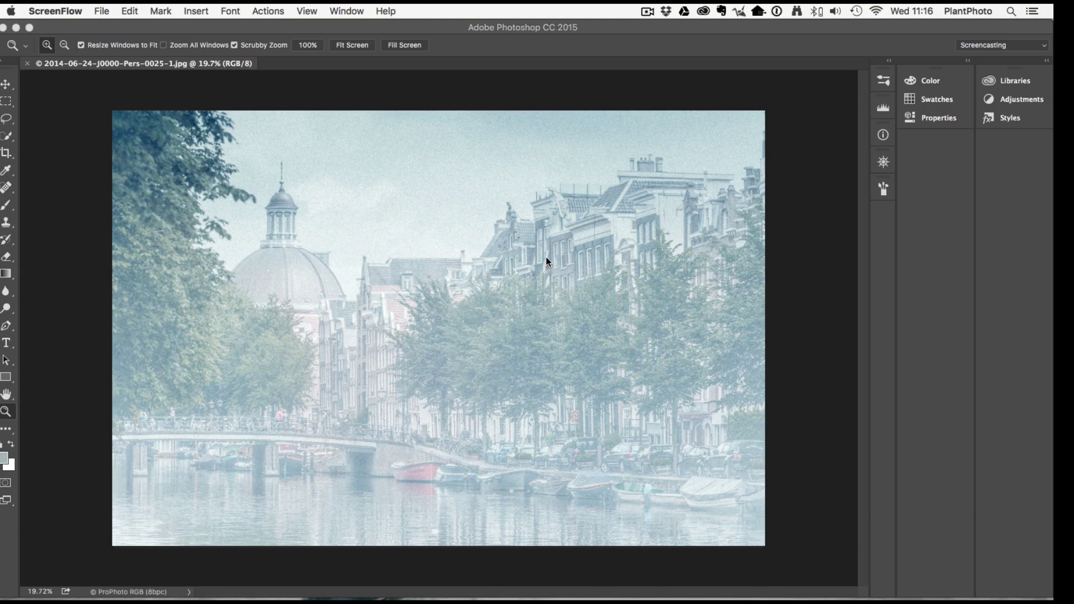
- Switch back to Photoshop so the canal photo and its single Background layer are showing
{"action": "left_click", "coordinate": [925, 192]}
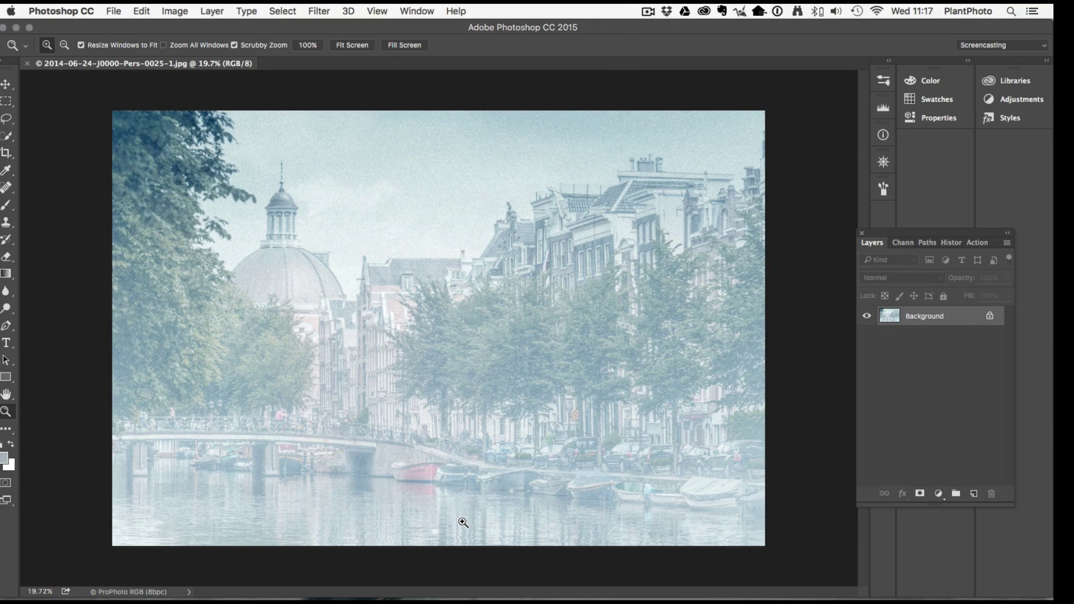
- Select the red boat's colours with Color Range, sampling three reds at Fuzziness 18
{"action": "left_click_drag", "start_coordinate": [430, 502], "coordinate": [430, 502]}
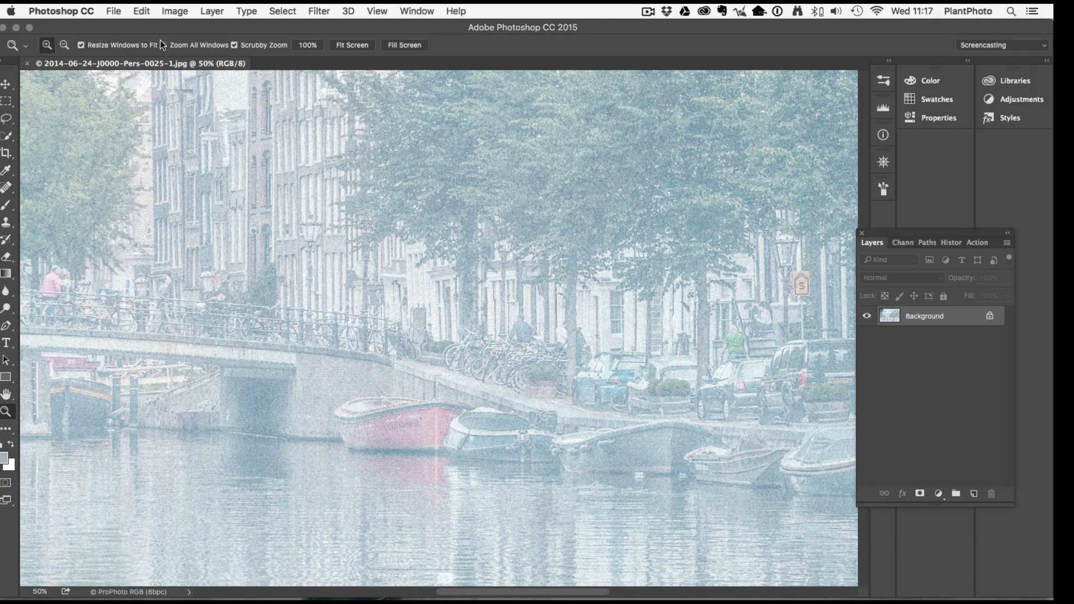
{"action": "left_click", "coordinate": [290, 16]}
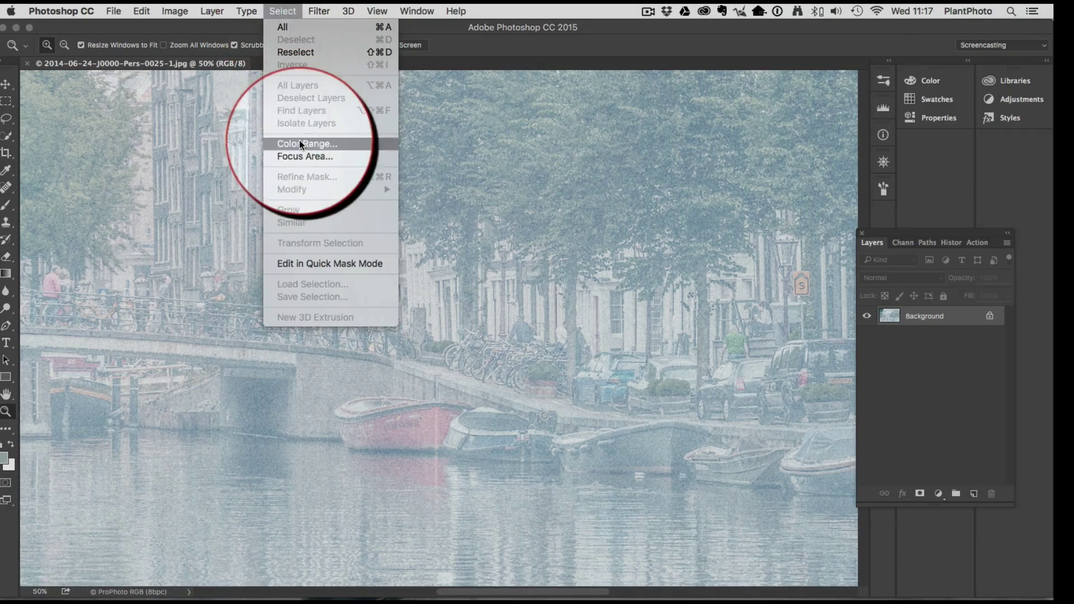
{"action": "left_click", "coordinate": [301, 144]}
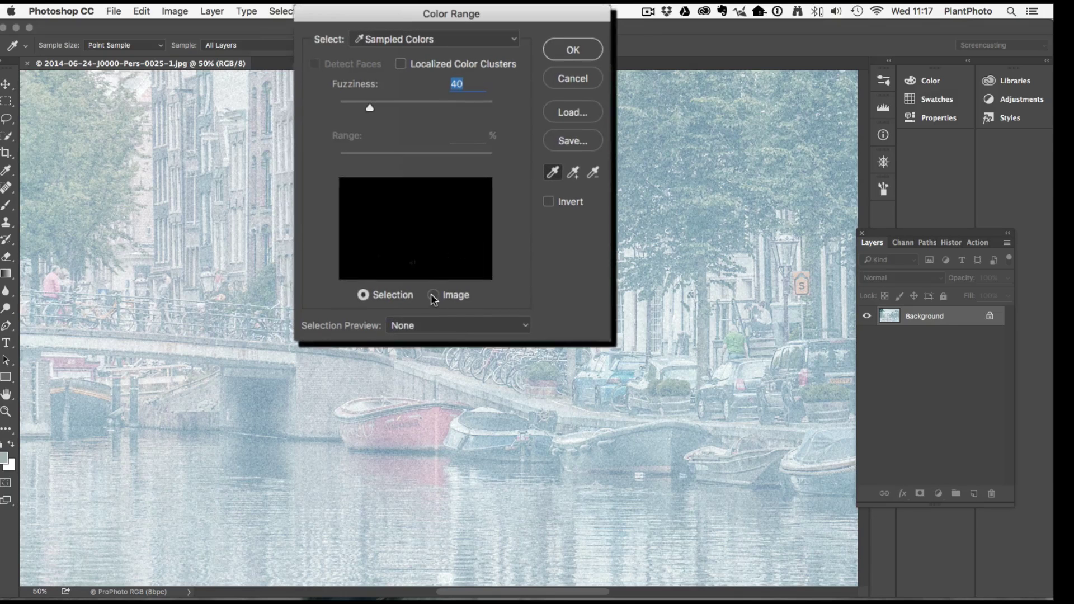
{"action": "left_click", "coordinate": [436, 269]}
{"action": "left_click", "coordinate": [389, 293]}
{"action": "left_click", "coordinate": [421, 435]}
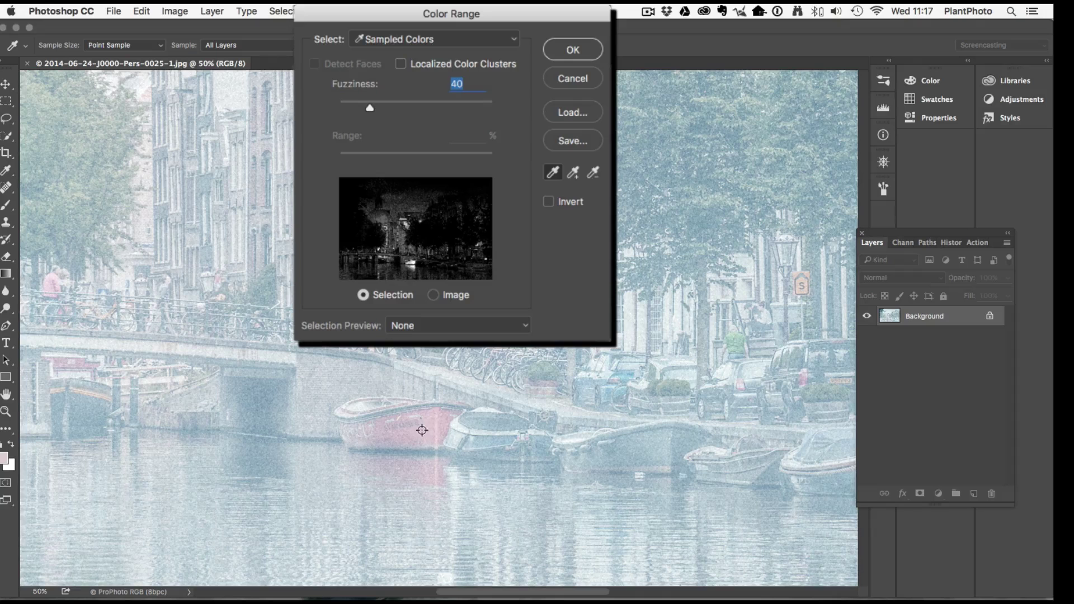
{"action": "left_click", "coordinate": [573, 175]}
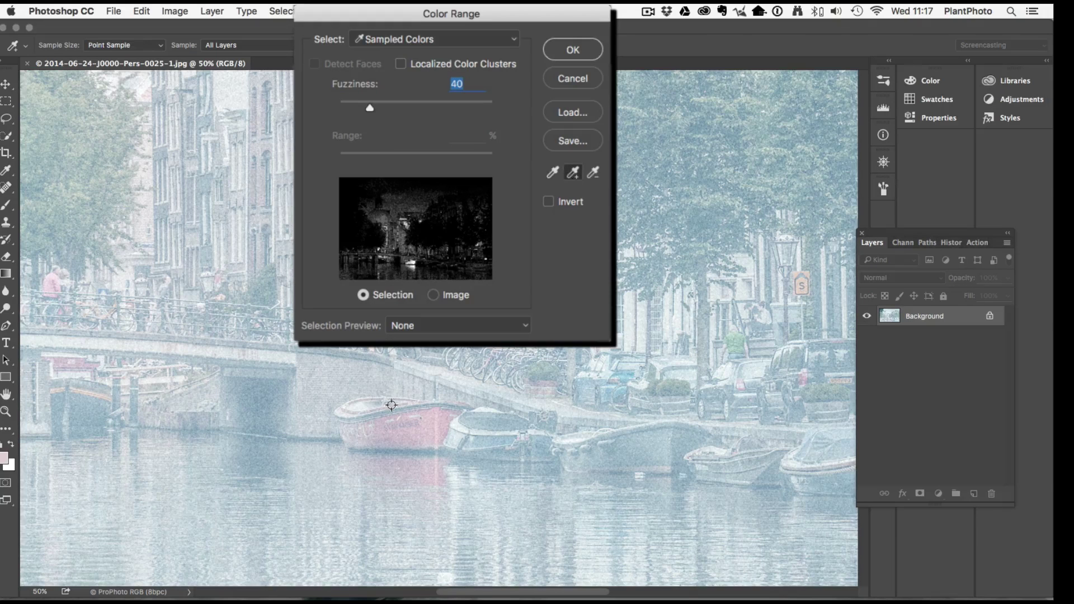
{"action": "left_click", "coordinate": [365, 439]}
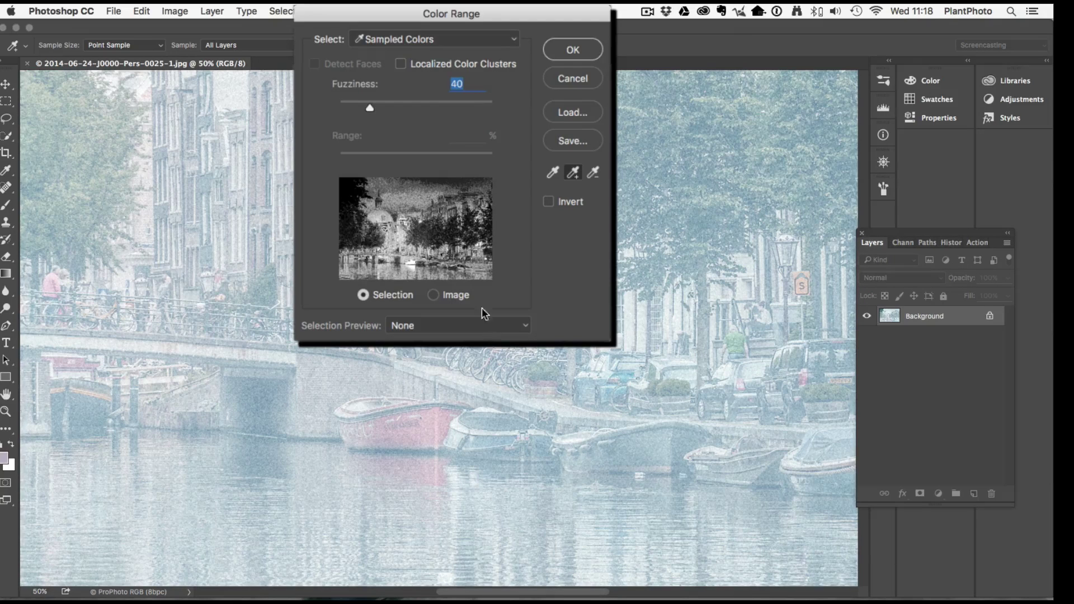
{"action": "left_click", "coordinate": [574, 175]}
{"action": "left_click", "coordinate": [443, 418]}
{"action": "mouse_move", "coordinate": [372, 107]}
{"action": "left_mouse_down"}
{"action": "mouse_move", "coordinate": [382, 107]}
{"action": "mouse_move", "coordinate": [352, 108]}
{"action": "left_mouse_up"}
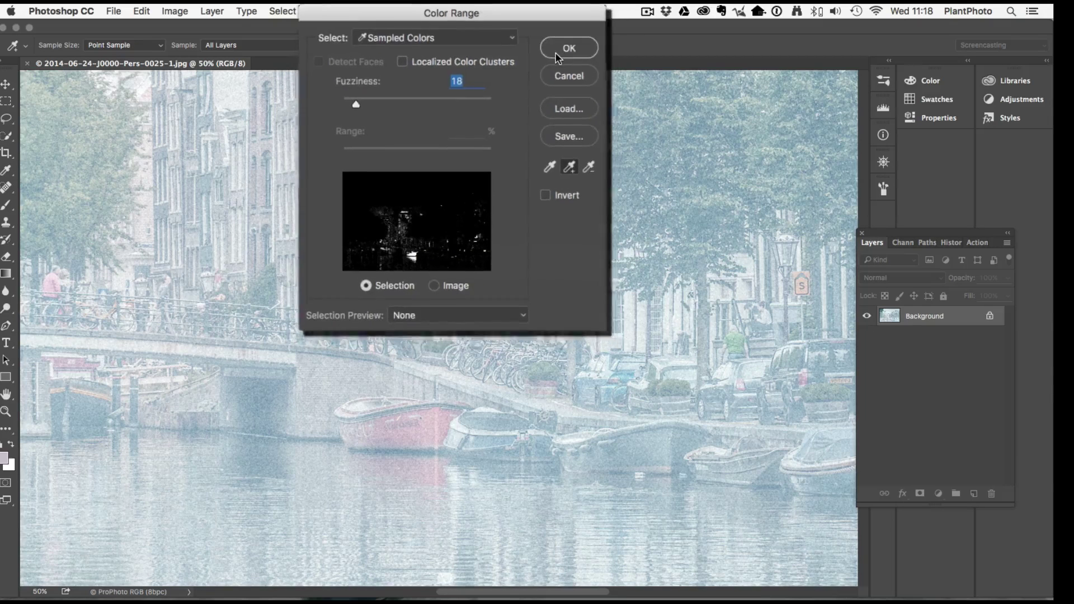
{"action": "left_click", "coordinate": [547, 59]}
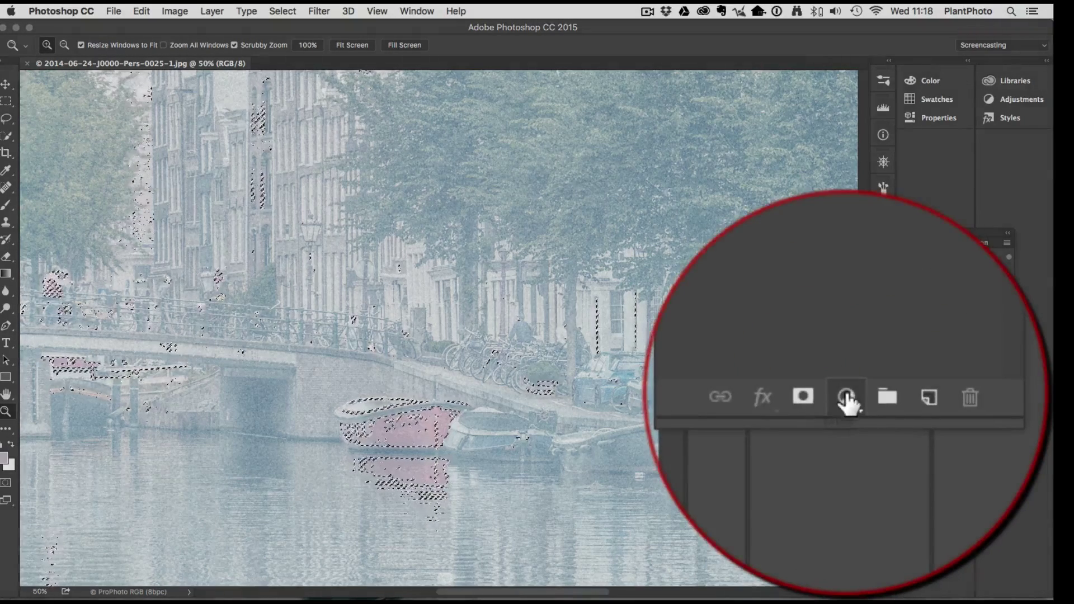
- Add a Hue/Saturation adjustment layer masked to the selection and boost its saturation
{"action": "left_click", "coordinate": [846, 399]}
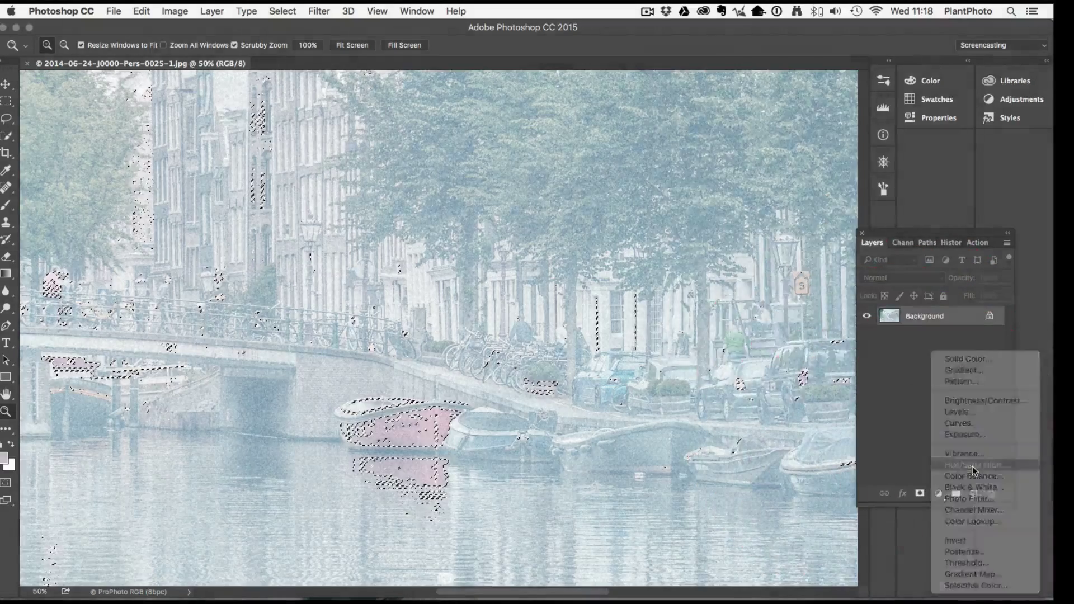
{"action": "left_click", "coordinate": [975, 471]}
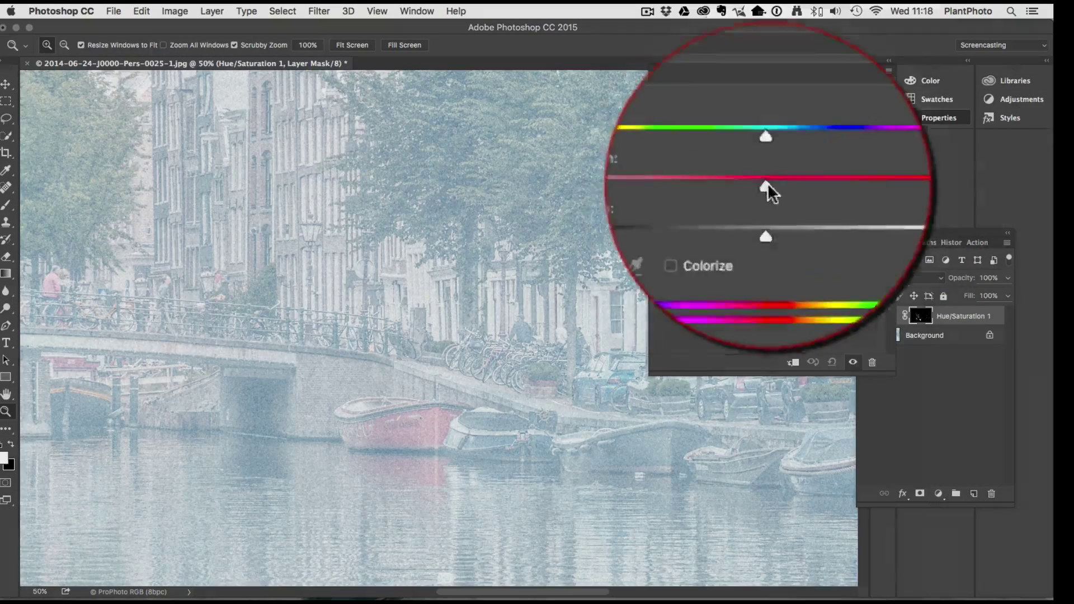
{"action": "left_click_drag", "start_coordinate": [771, 185], "coordinate": [844, 212]}
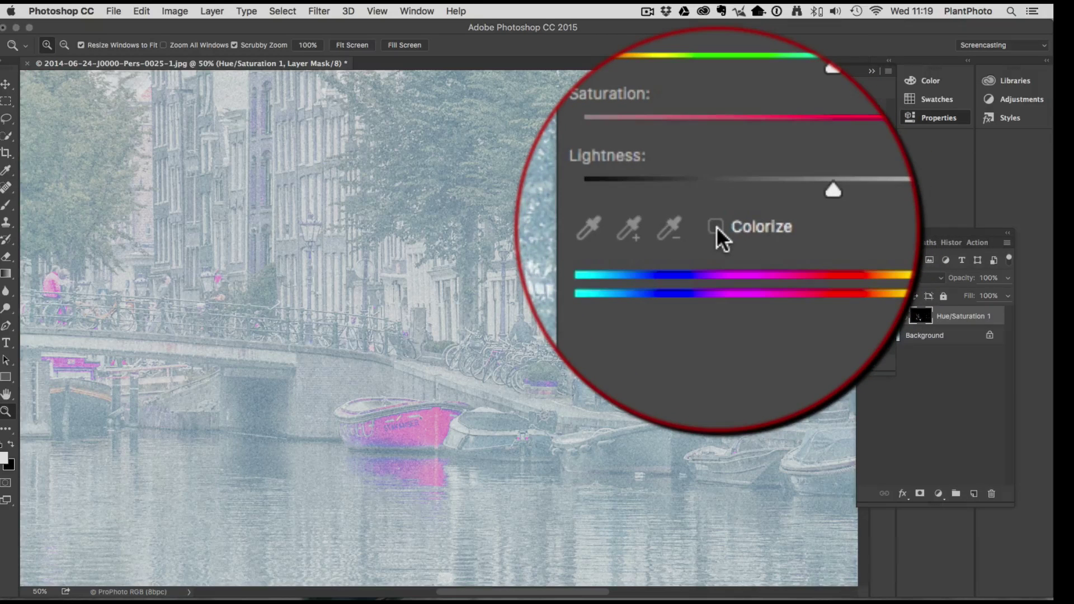
{"action": "left_click", "coordinate": [716, 226]}
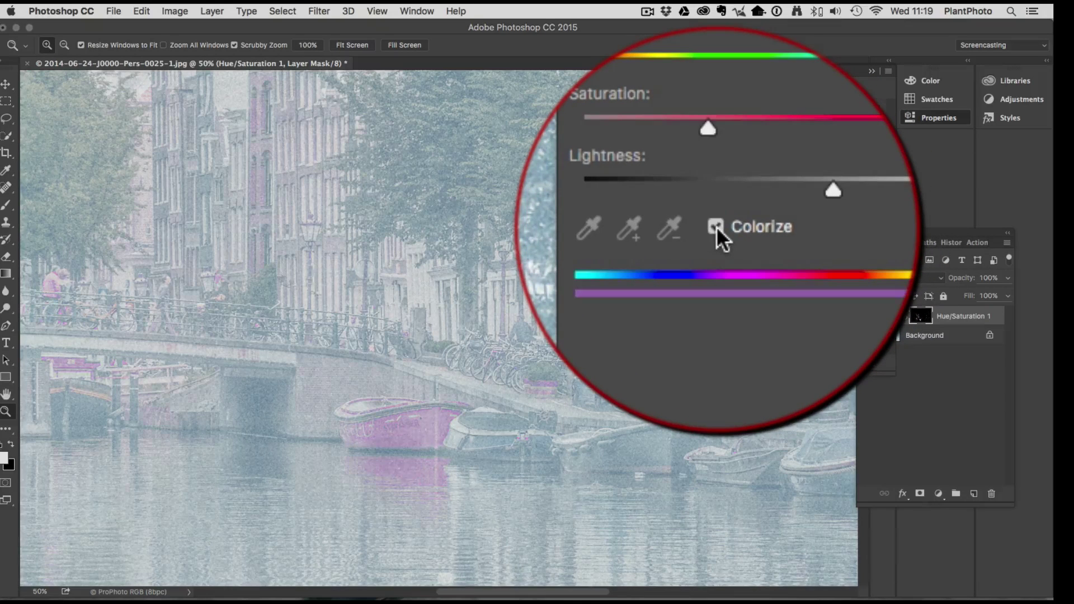
{"action": "left_click", "coordinate": [716, 226]}
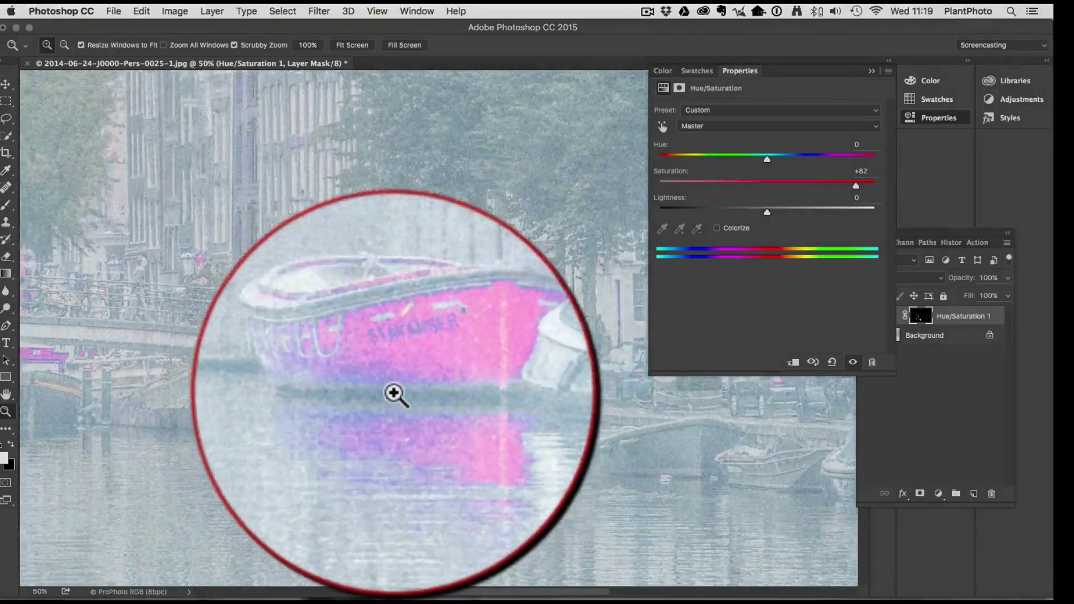
- Colorize the boat purple at Hue 257, Saturation 93, then hide the layer to compare
{"action": "left_click", "coordinate": [395, 394]}
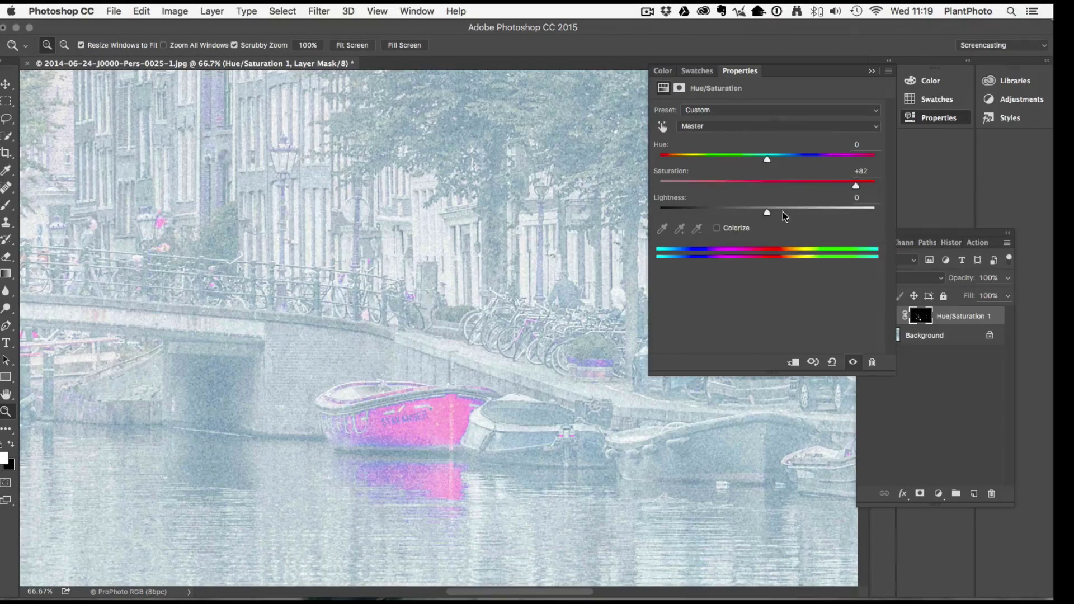
{"action": "left_click_drag", "start_coordinate": [767, 159], "coordinate": [744, 159]}
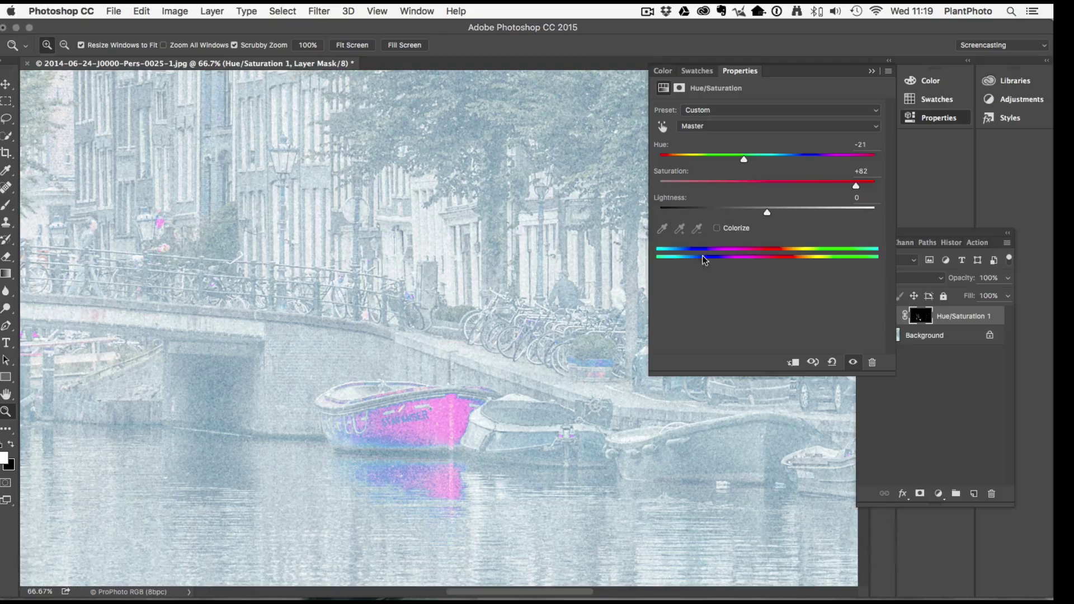
{"action": "left_click", "coordinate": [718, 228]}
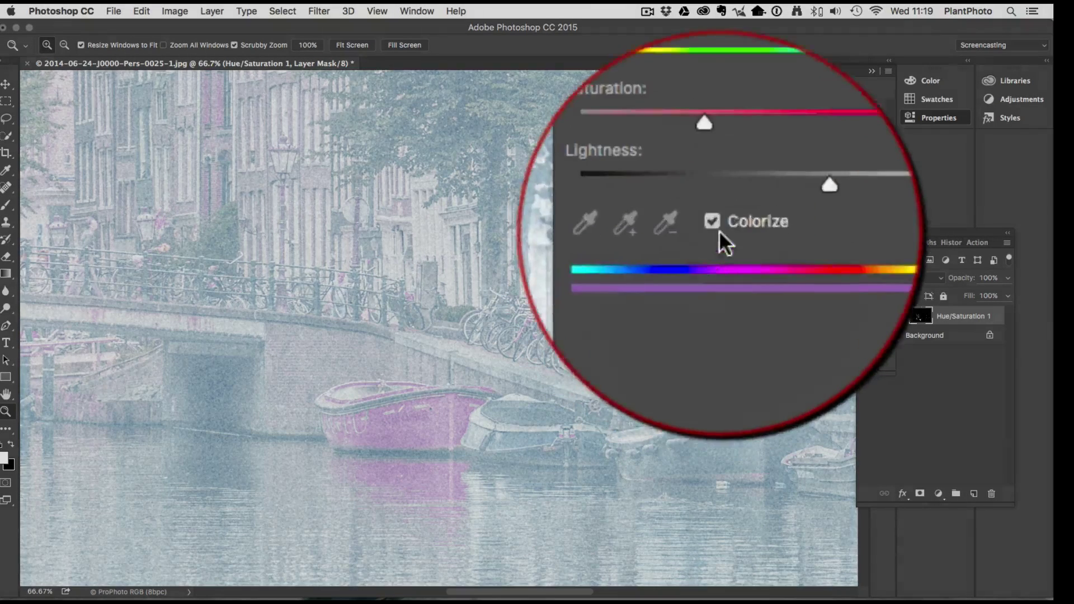
{"action": "left_click_drag", "start_coordinate": [713, 208], "coordinate": [812, 209]}
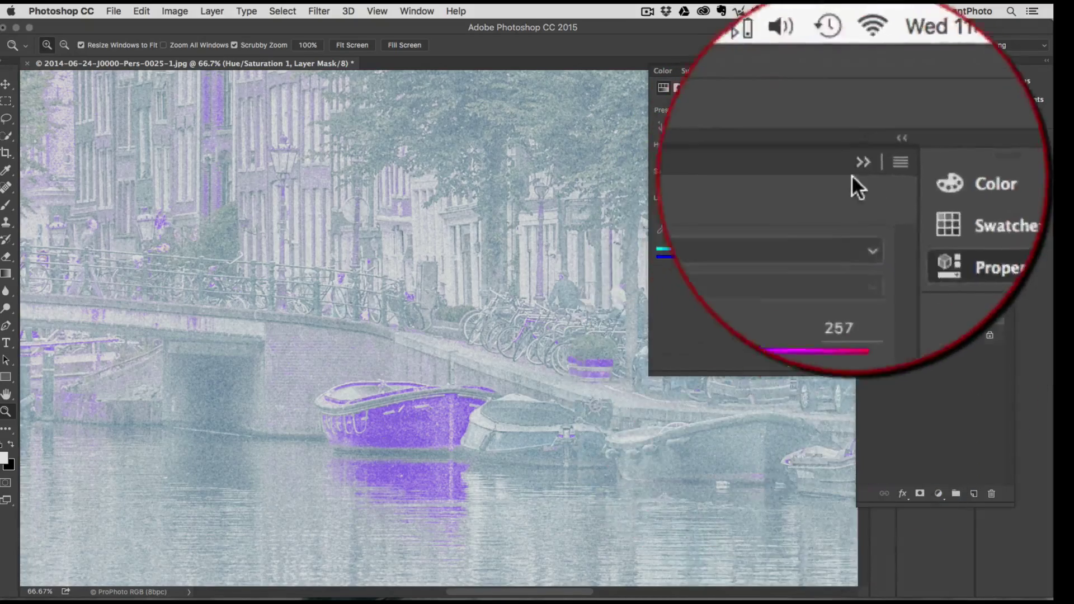
{"action": "left_click", "coordinate": [857, 63]}
{"action": "left_click", "coordinate": [866, 316]}
{"action": "right_click", "coordinate": [542, 356]}
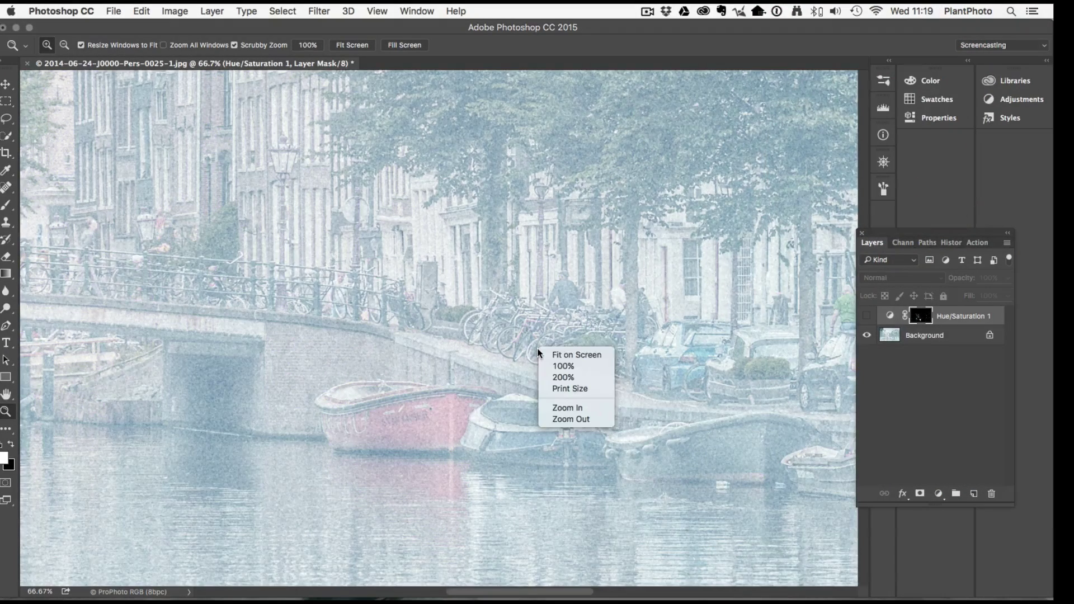
- Fit the photo on screen, show the layer again and shift its tint from purple to blue
{"action": "left_click", "coordinate": [576, 355]}
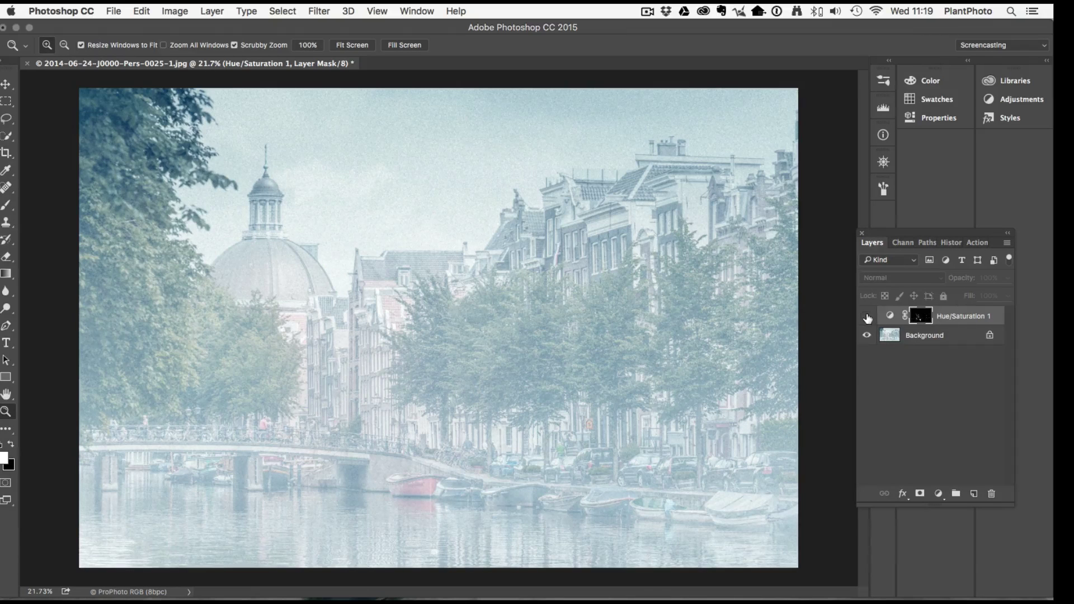
{"action": "left_click", "coordinate": [868, 318]}
{"action": "double_click", "coordinate": [890, 316]}
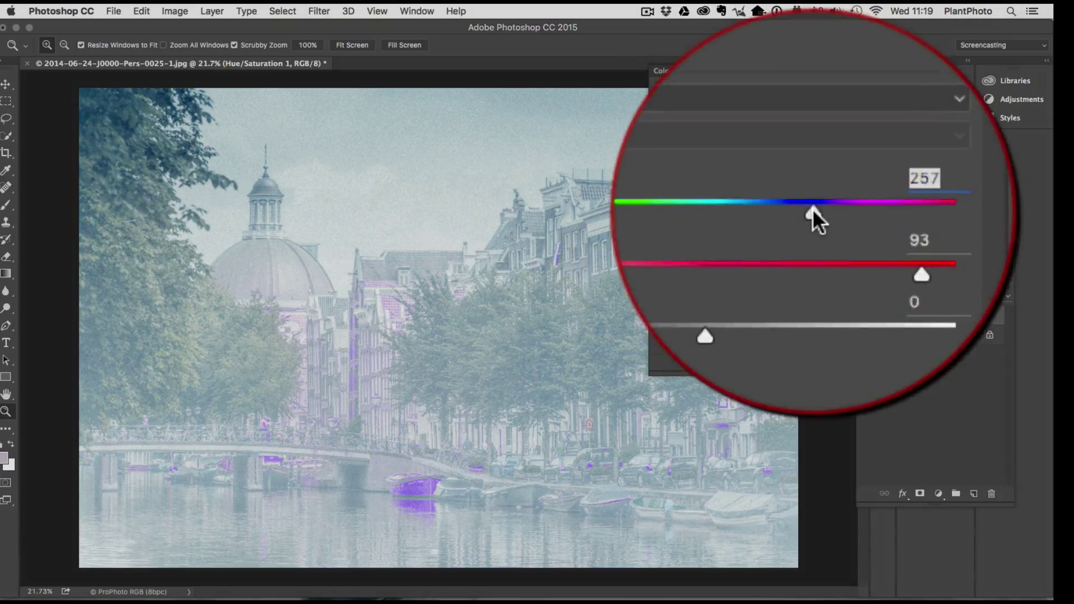
{"action": "left_click_drag", "start_coordinate": [814, 160], "coordinate": [810, 159]}
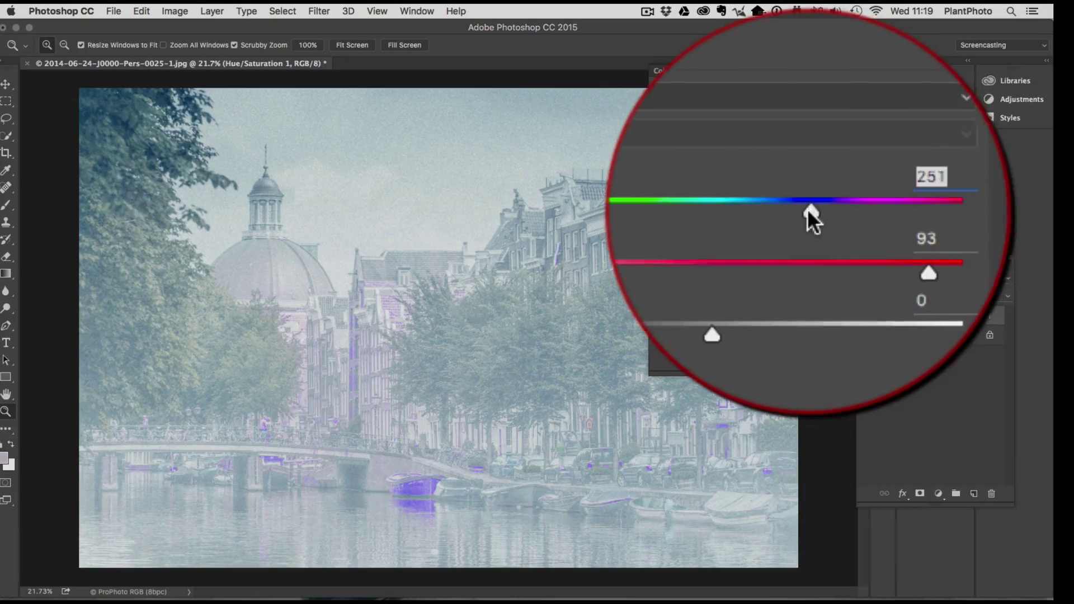
{"action": "left_click_drag", "start_coordinate": [807, 209], "coordinate": [757, 210]}
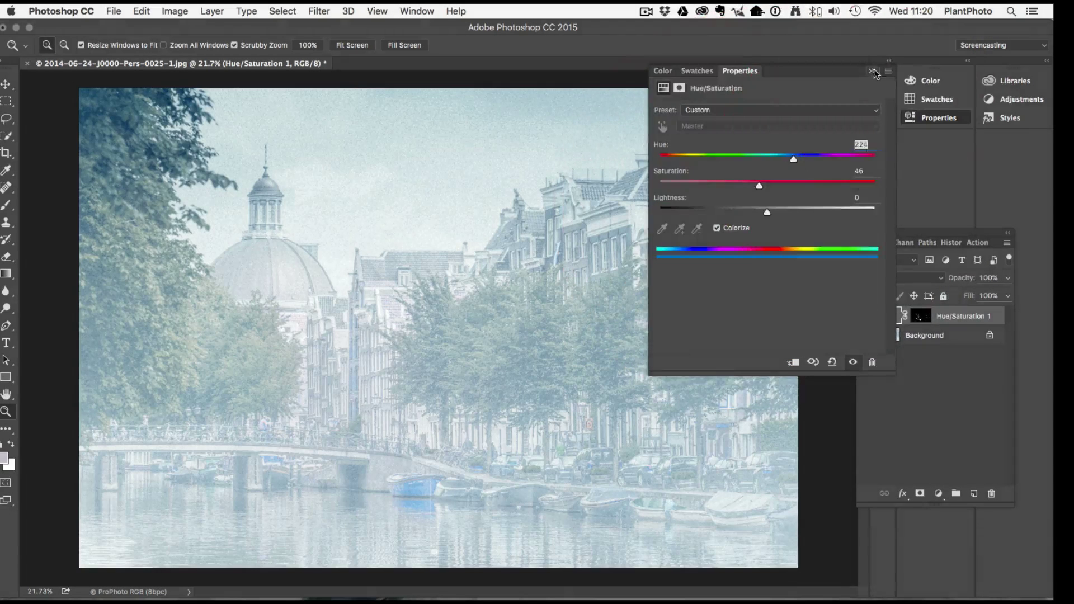
{"action": "left_click", "coordinate": [930, 118]}
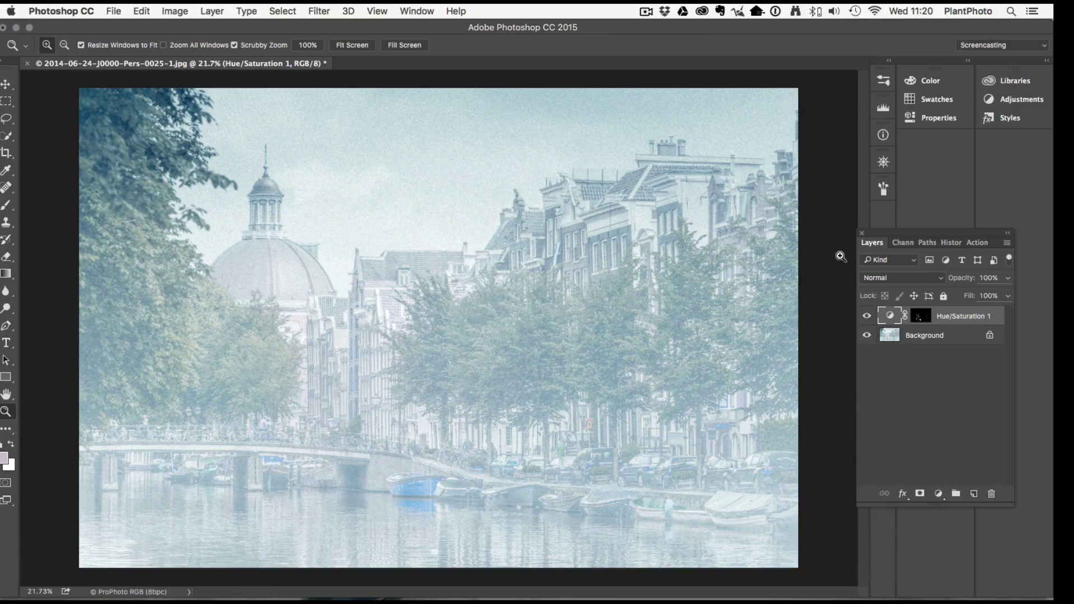
- Toggle the Hue/Saturation layer repeatedly to compare the blue boat with the original red
{"action": "left_click", "coordinate": [867, 317]}
{"action": "left_click", "coordinate": [867, 317]}
{"action": "left_click", "coordinate": [867, 317]}
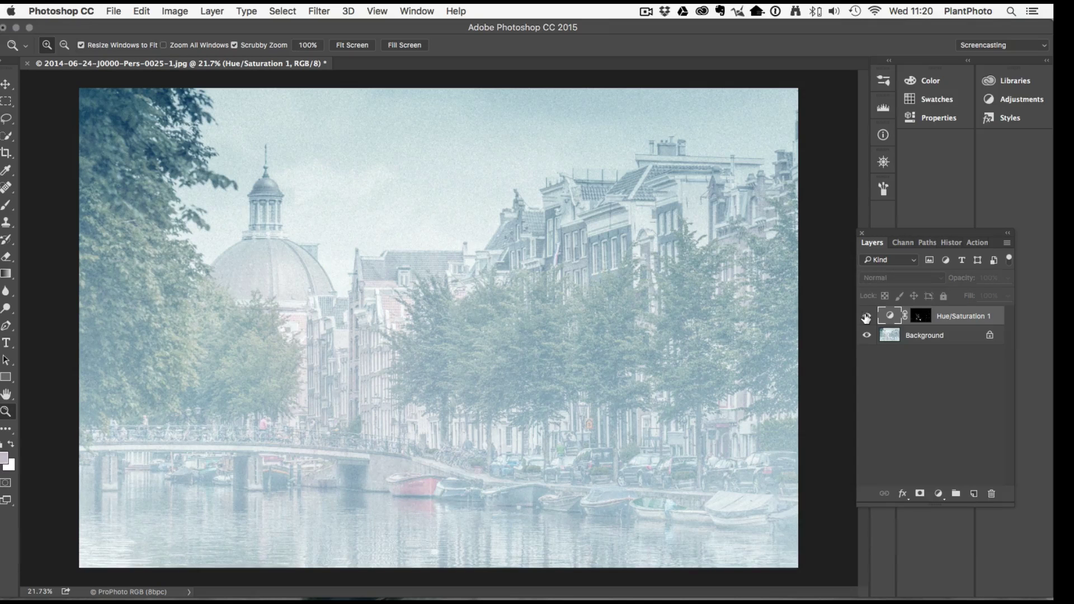
{"action": "left_click", "coordinate": [866, 317]}
{"action": "left_click", "coordinate": [867, 318]}
{"action": "left_click", "coordinate": [866, 317]}
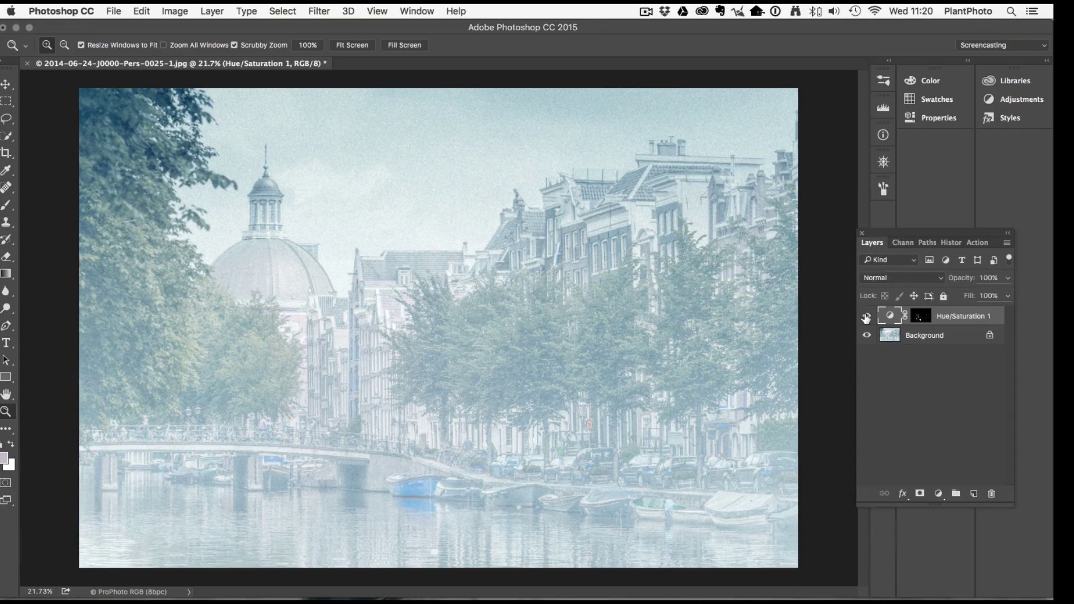
{"action": "left_click", "coordinate": [866, 317]}
{"action": "left_click", "coordinate": [867, 317]}
- Refine the tint to a muted blue at Hue 211, Saturation about 32, and zoom in
{"action": "double_click", "coordinate": [890, 316]}
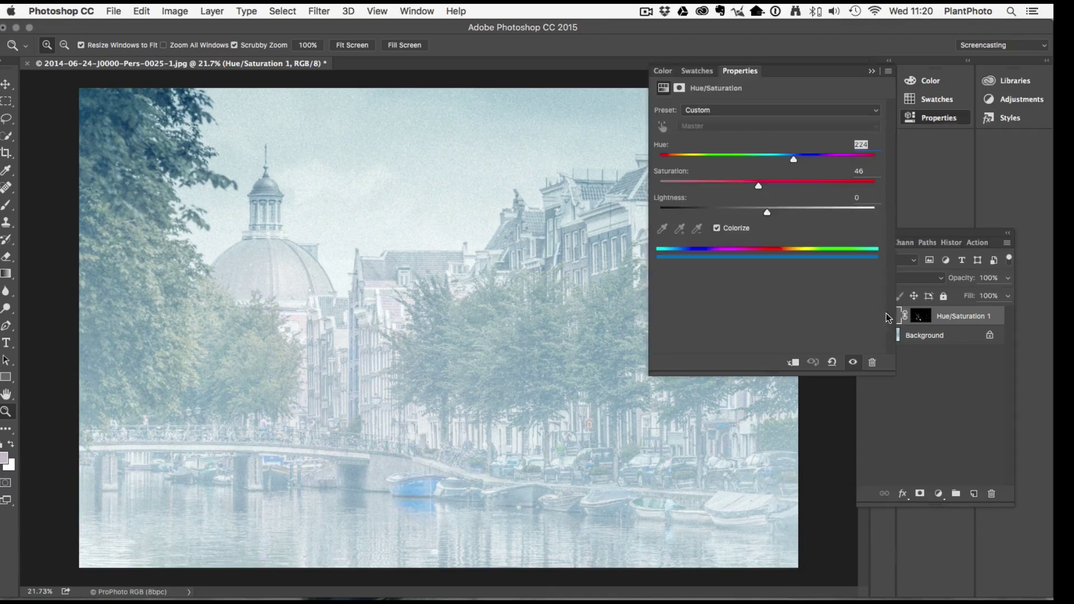
{"action": "left_click_drag", "start_coordinate": [794, 159], "coordinate": [785, 160]}
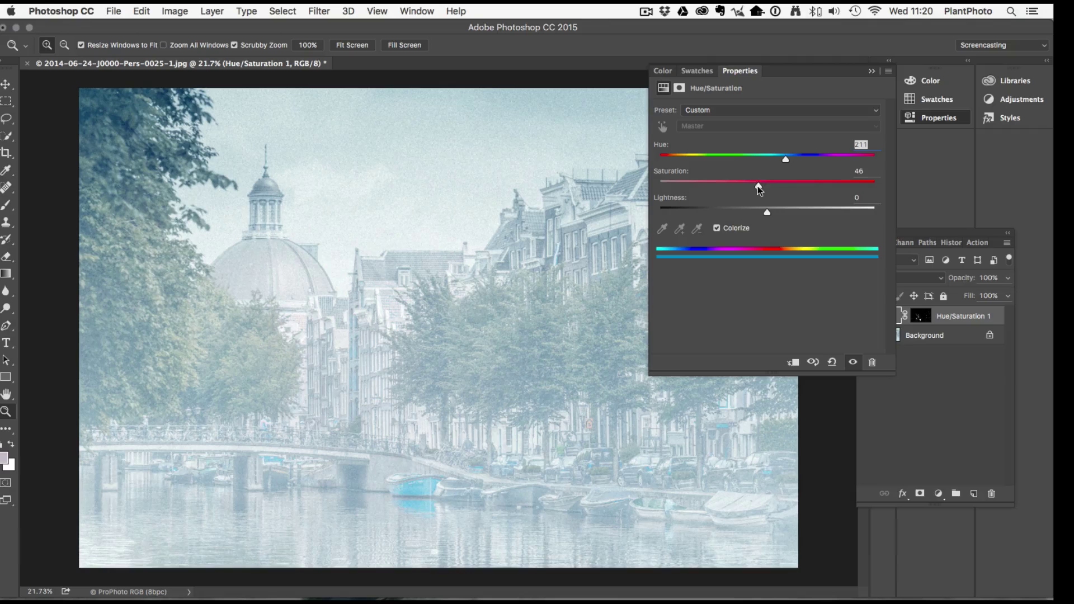
{"action": "left_click_drag", "start_coordinate": [759, 190], "coordinate": [709, 194]}
{"action": "left_click_drag", "start_coordinate": [720, 193], "coordinate": [727, 193]}
{"action": "left_click", "coordinate": [872, 71]}
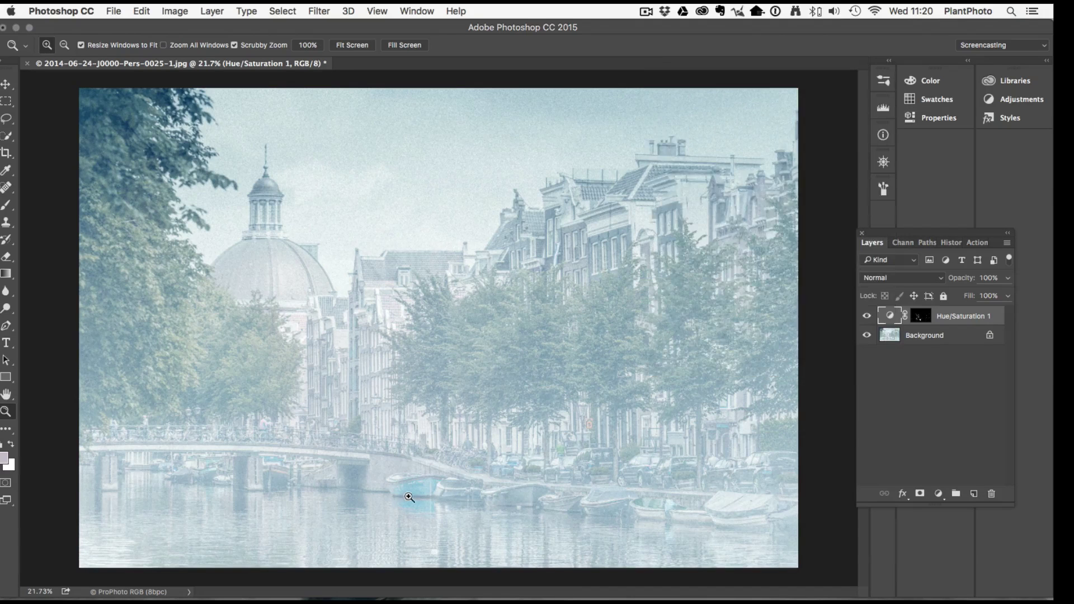
{"action": "left_click_drag", "start_coordinate": [407, 497], "coordinate": [410, 499]}
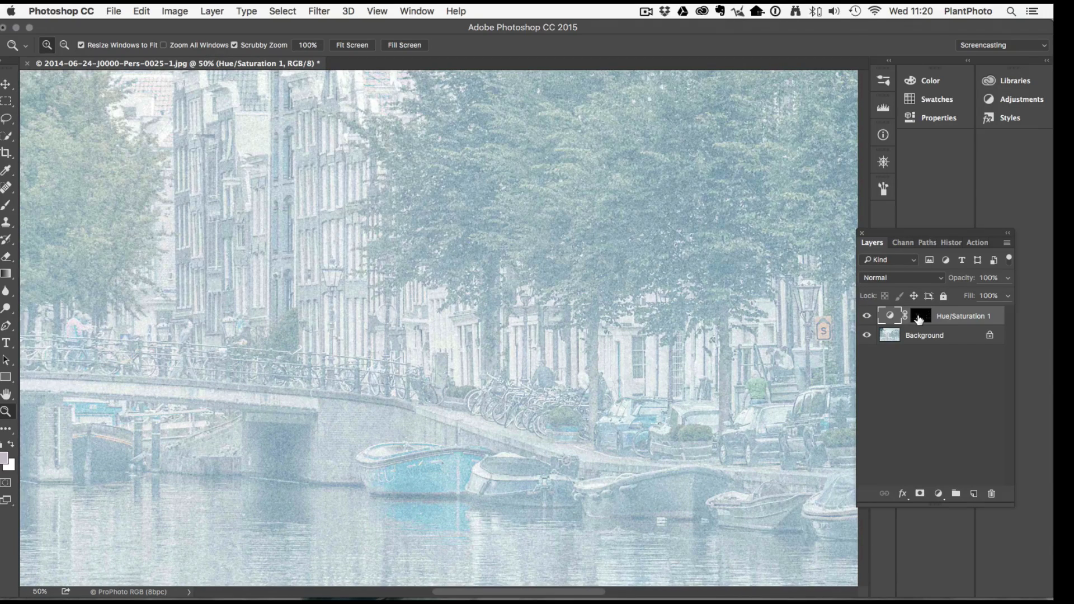
- Display the layer mask and set the Burn tool to Shadows at 5% exposure
{"action": "left_click", "coordinate": [920, 317], "text": "alt"}
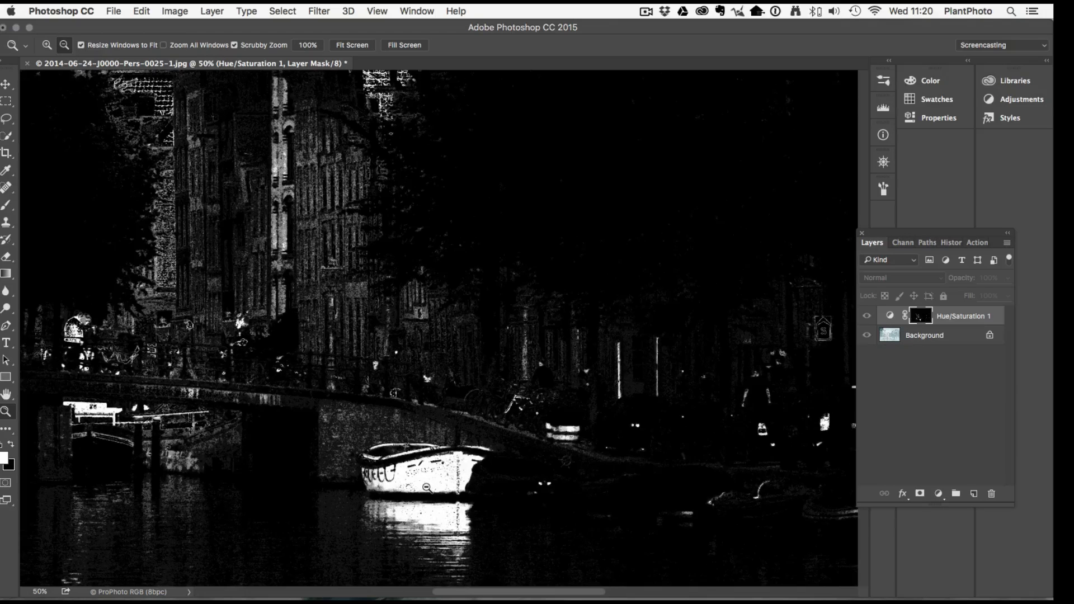
{"action": "left_click_drag", "start_coordinate": [426, 482], "coordinate": [403, 439]}
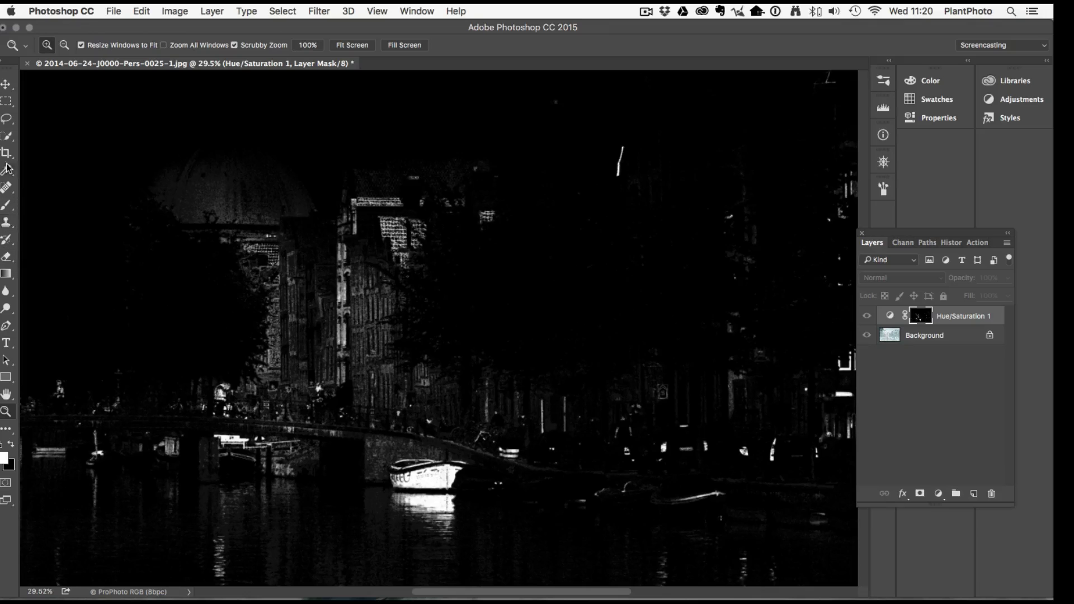
{"action": "left_click", "coordinate": [6, 309]}
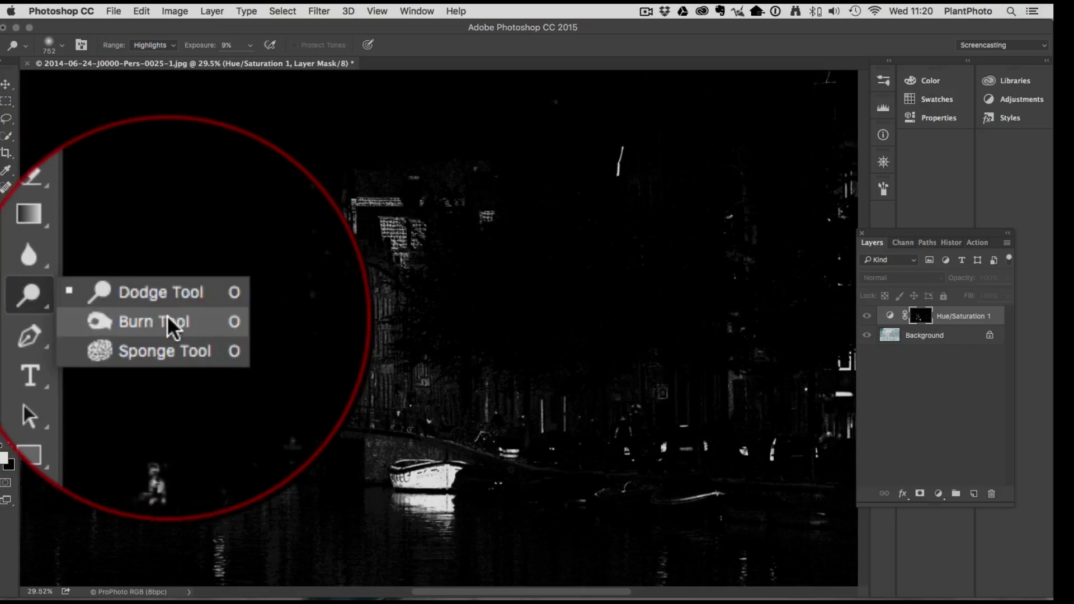
{"action": "left_click", "coordinate": [170, 326]}
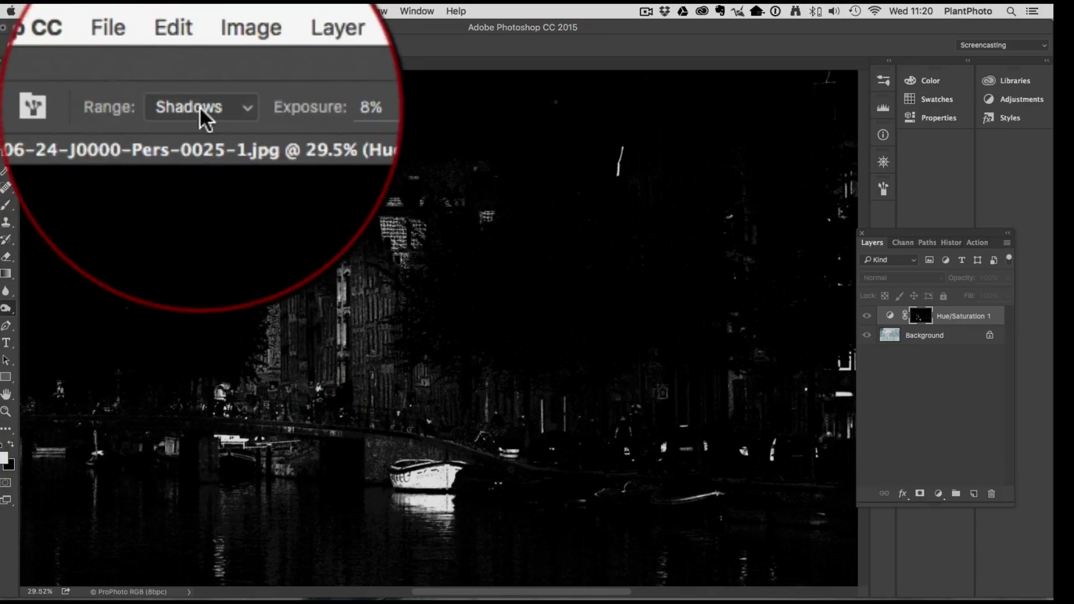
{"action": "left_click", "coordinate": [250, 110]}
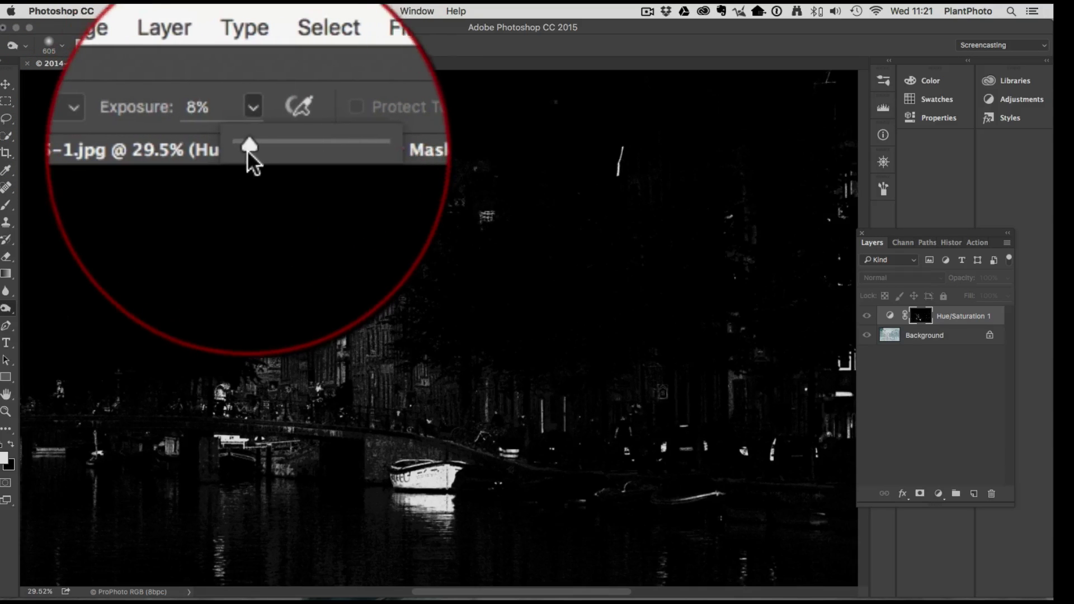
{"action": "left_click_drag", "start_coordinate": [250, 144], "coordinate": [247, 148]}
{"action": "left_click_drag", "start_coordinate": [247, 61], "coordinate": [248, 62]}
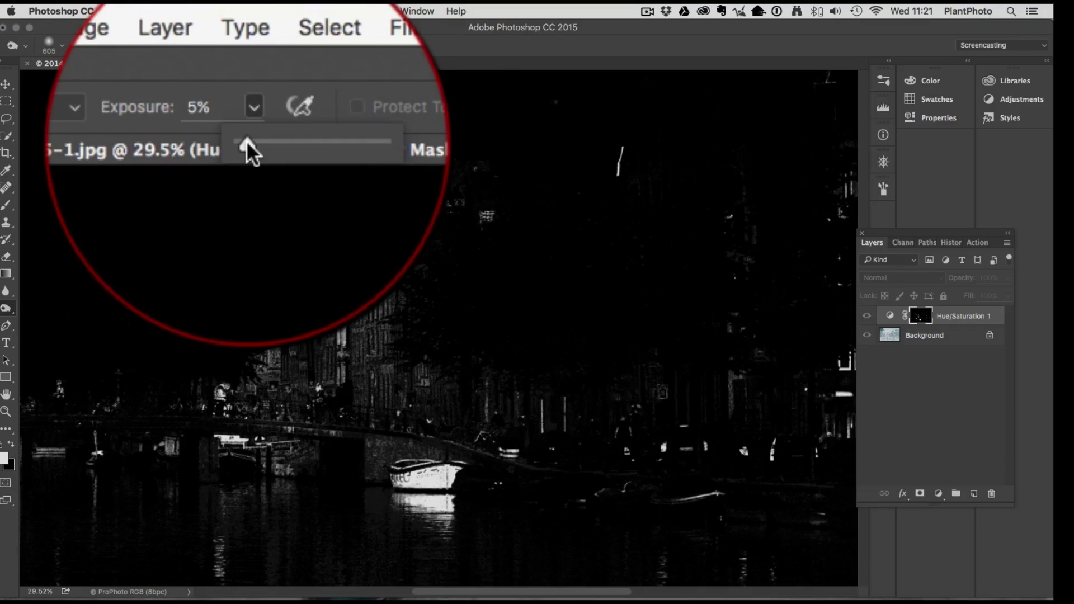
{"action": "left_click", "coordinate": [924, 317]}
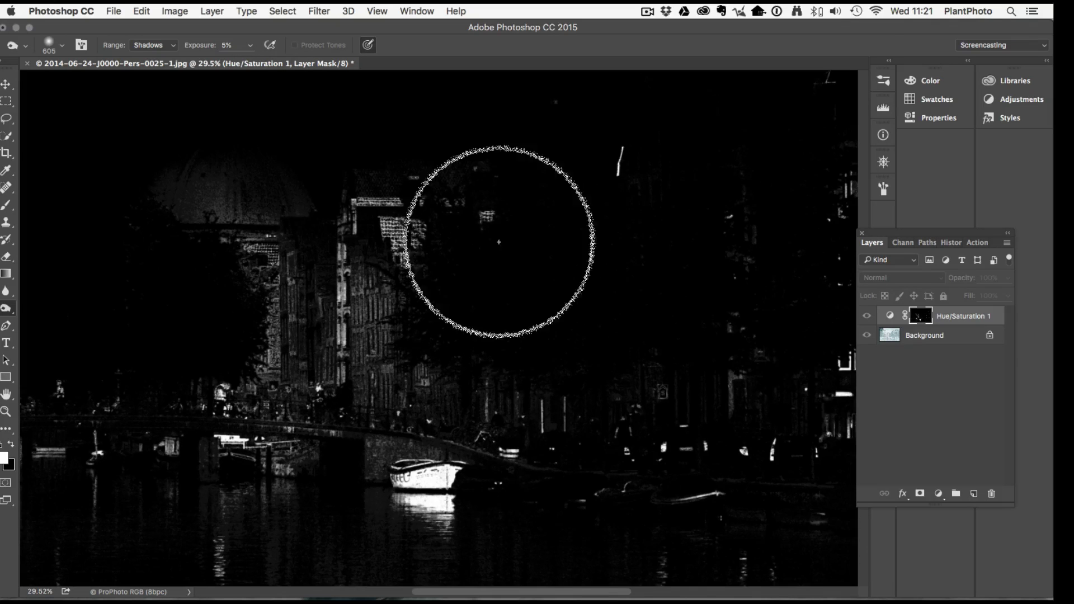
- Burn the mask along the water beside the boat with a roughly 286 px brush
{"action": "left_click_drag", "start_coordinate": [442, 398], "coordinate": [403, 402]}
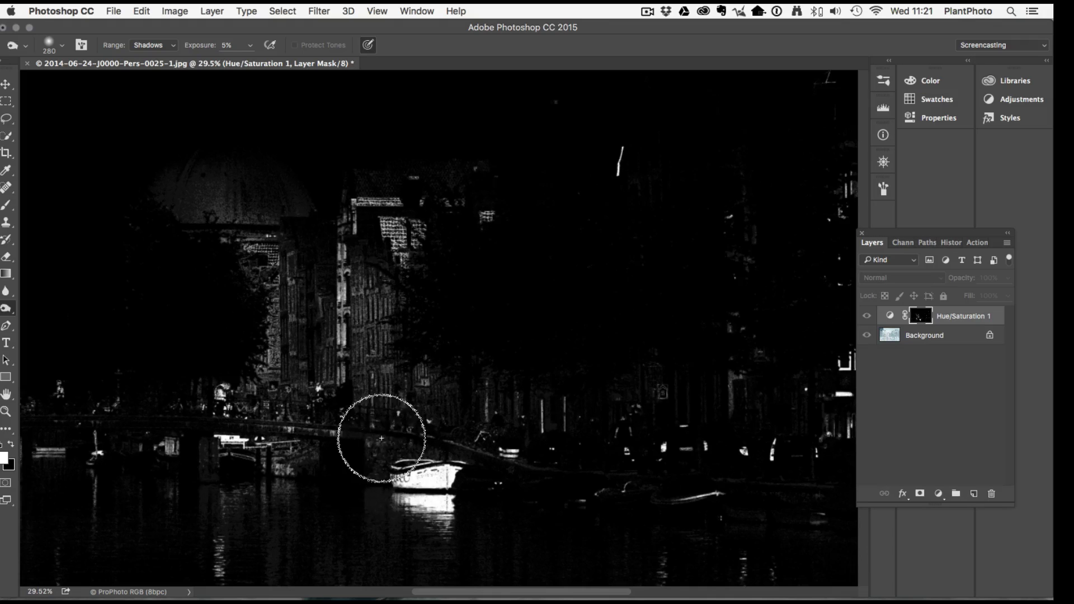
{"action": "mouse_move", "coordinate": [381, 439]}
{"action": "left_mouse_down"}
{"action": "mouse_move", "coordinate": [387, 545]}
{"action": "mouse_move", "coordinate": [410, 547]}
{"action": "mouse_move", "coordinate": [421, 564]}
{"action": "mouse_move", "coordinate": [504, 551]}
{"action": "mouse_move", "coordinate": [493, 497]}
{"action": "mouse_move", "coordinate": [524, 452]}
{"action": "mouse_move", "coordinate": [461, 423]}
{"action": "mouse_move", "coordinate": [357, 439]}
{"action": "mouse_move", "coordinate": [373, 439]}
{"action": "mouse_move", "coordinate": [350, 447]}
{"action": "mouse_move", "coordinate": [400, 454]}
{"action": "mouse_move", "coordinate": [423, 444]}
{"action": "mouse_move", "coordinate": [410, 454]}
{"action": "mouse_move", "coordinate": [385, 443]}
{"action": "mouse_move", "coordinate": [335, 463]}
{"action": "mouse_move", "coordinate": [351, 442]}
{"action": "mouse_move", "coordinate": [345, 491]}
{"action": "mouse_move", "coordinate": [359, 517]}
{"action": "mouse_move", "coordinate": [435, 555]}
{"action": "mouse_move", "coordinate": [407, 571]}
{"action": "mouse_move", "coordinate": [467, 552]}
{"action": "mouse_move", "coordinate": [425, 550]}
{"action": "mouse_move", "coordinate": [537, 370]}
{"action": "mouse_move", "coordinate": [450, 400]}
{"action": "mouse_move", "coordinate": [496, 411]}
{"action": "mouse_move", "coordinate": [571, 358]}
{"action": "left_mouse_up"}
{"action": "scroll", "coordinate": [571, 358], "scroll_direction": "down", "scroll_amount": 3}
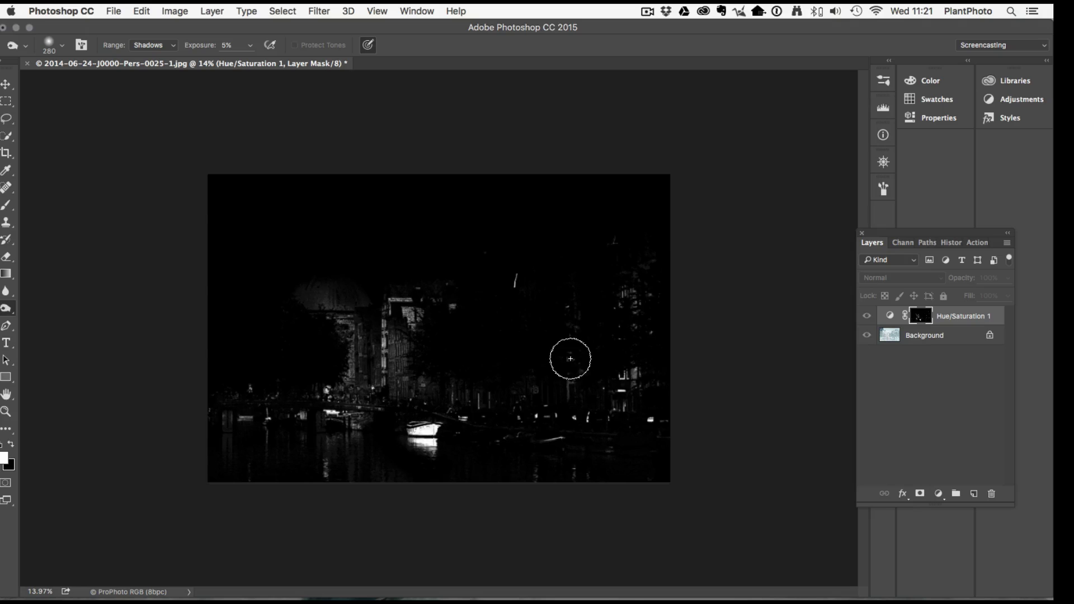
{"action": "left_click", "coordinate": [7, 118]}
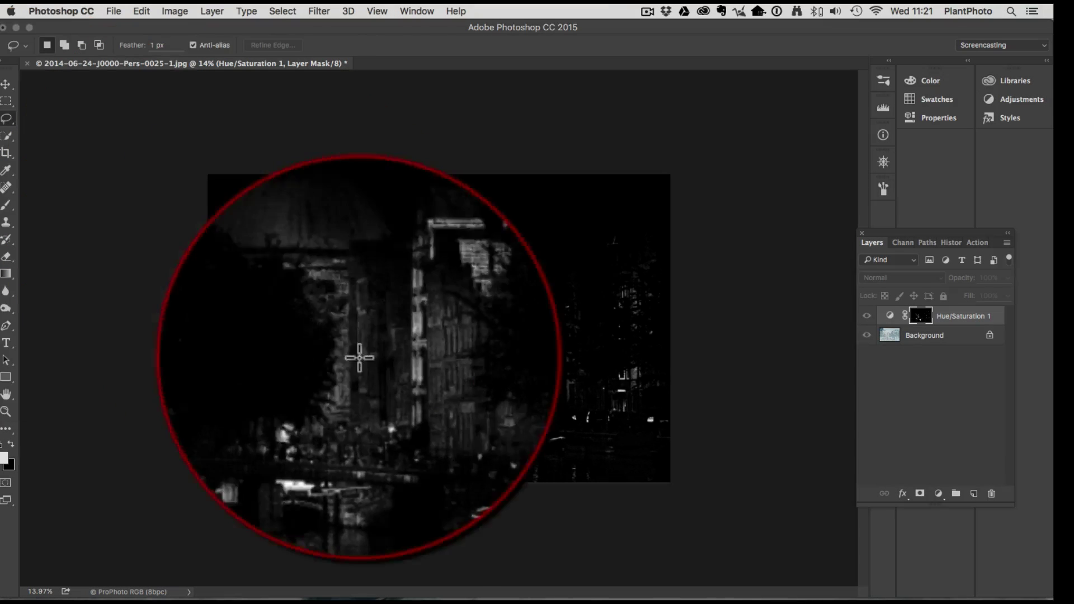
- Fill the mask black outside a loose lasso around the boat, then deselect
{"action": "mouse_move", "coordinate": [423, 348]}
{"action": "left_mouse_down"}
{"action": "mouse_move", "coordinate": [395, 348]}
{"action": "mouse_move", "coordinate": [413, 393]}
{"action": "mouse_move", "coordinate": [451, 389]}
{"action": "mouse_move", "coordinate": [431, 393]}
{"action": "mouse_move", "coordinate": [433, 427]}
{"action": "left_mouse_up"}
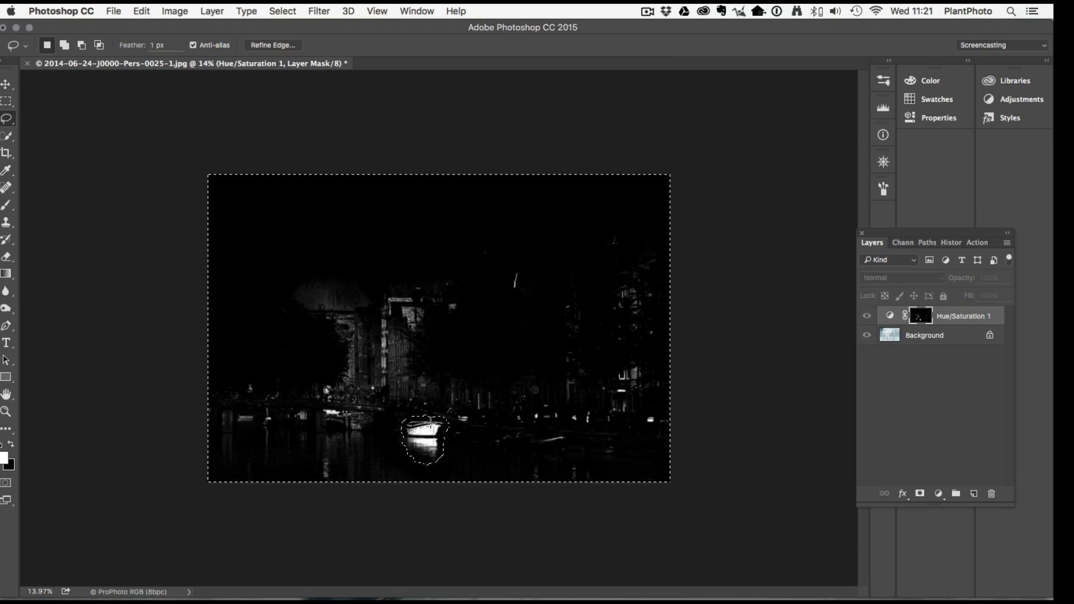
{"action": "left_click", "coordinate": [282, 12]}
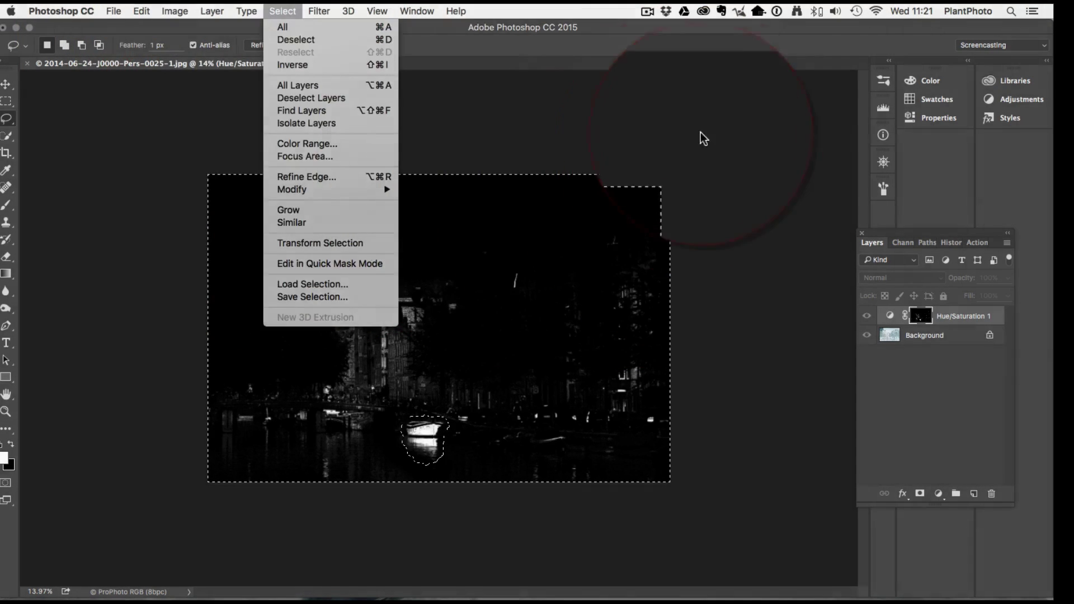
{"action": "left_click", "coordinate": [703, 138]}
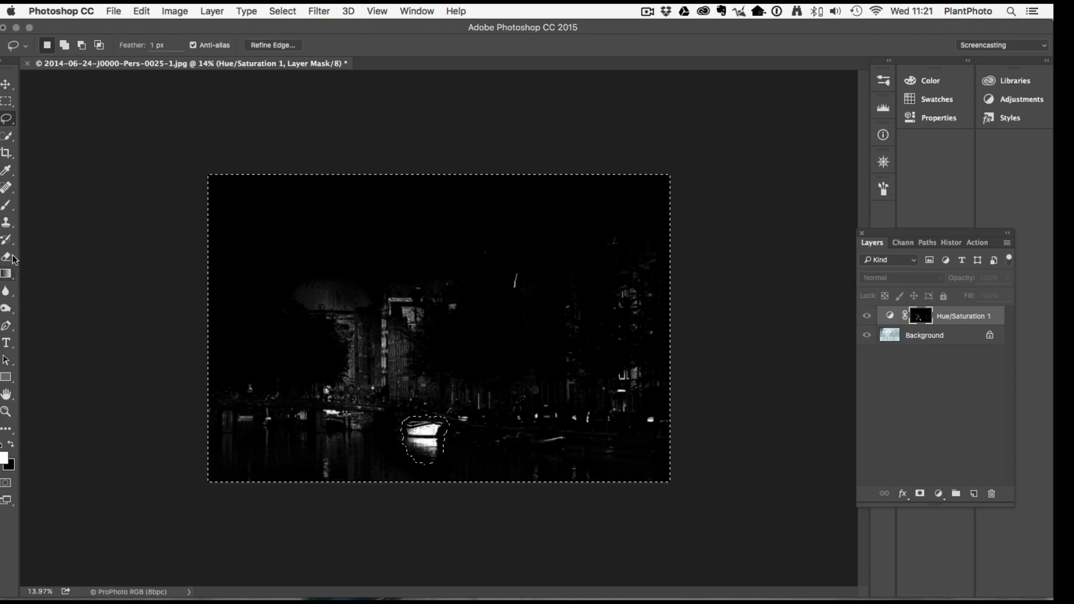
{"action": "left_click_drag", "start_coordinate": [6, 275], "coordinate": [75, 286]}
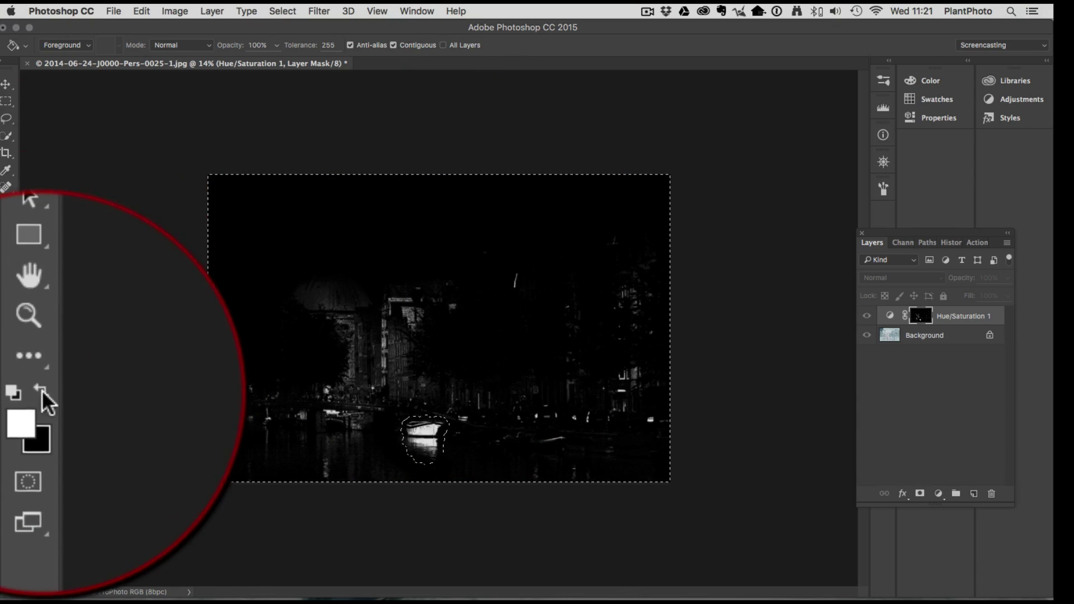
{"action": "left_click", "coordinate": [42, 392]}
{"action": "left_click", "coordinate": [439, 336]}
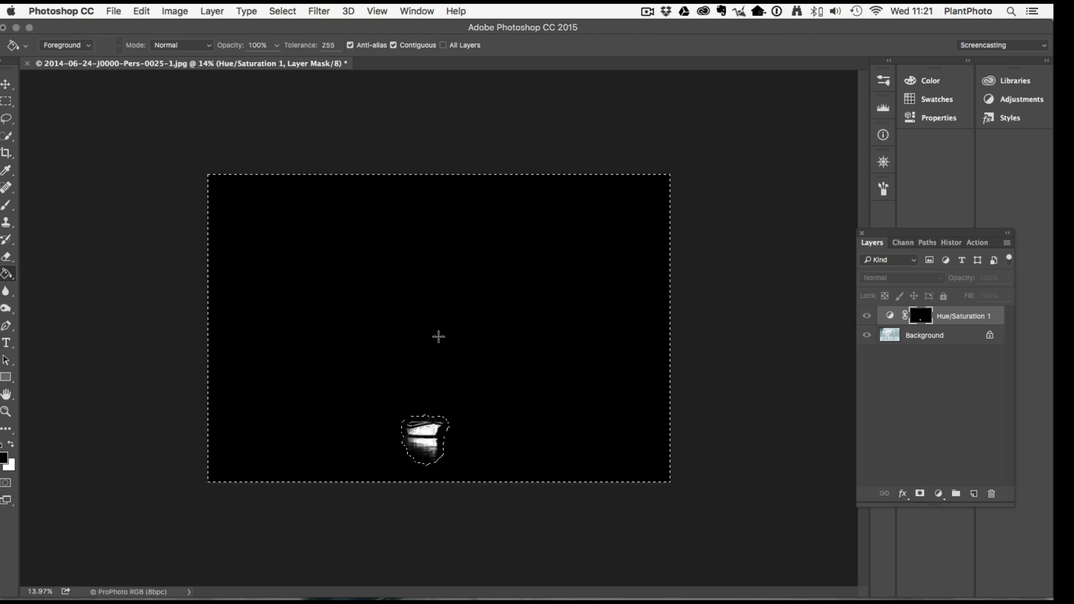
{"action": "key", "text": "super+d"}
- Check the composite by toggling the Hue/Saturation layer, then view the mask again
{"action": "left_click", "coordinate": [921, 318], "text": "alt"}
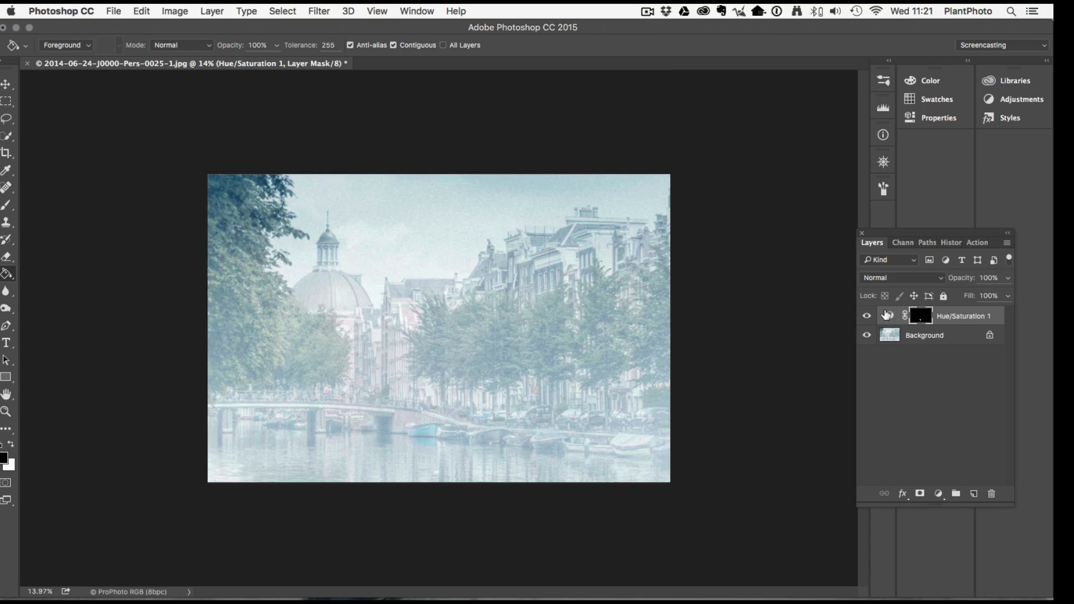
{"action": "left_click", "coordinate": [866, 317]}
{"action": "left_click", "coordinate": [866, 317]}
{"action": "left_click", "coordinate": [916, 317], "text": "alt"}
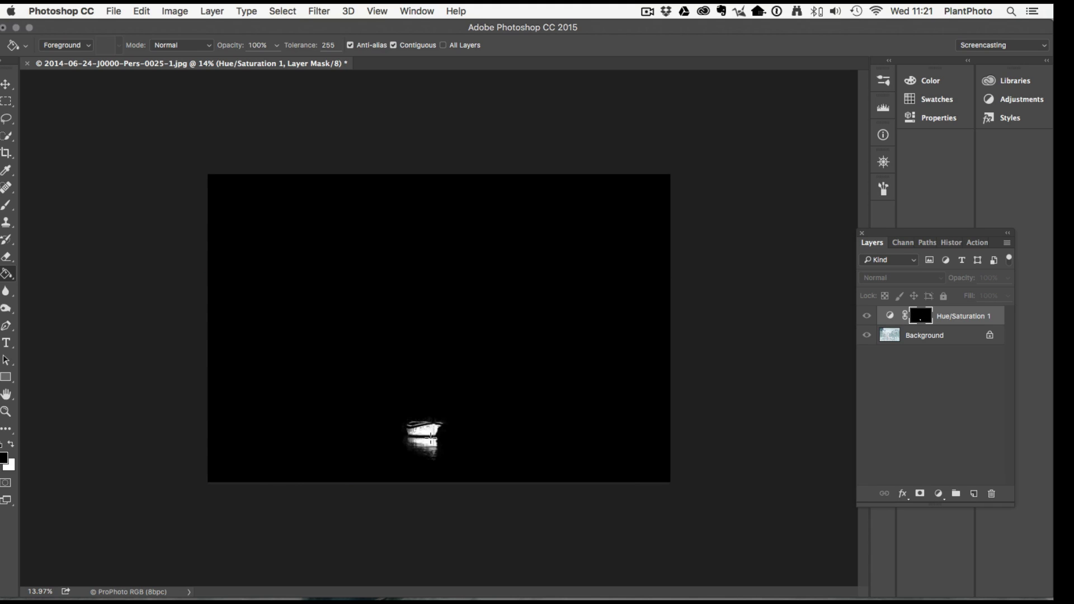
- Paint the mask along the boat's gunwale with a 47 px brush
{"action": "scroll", "coordinate": [430, 436], "scroll_direction": "up", "scroll_amount": 5}
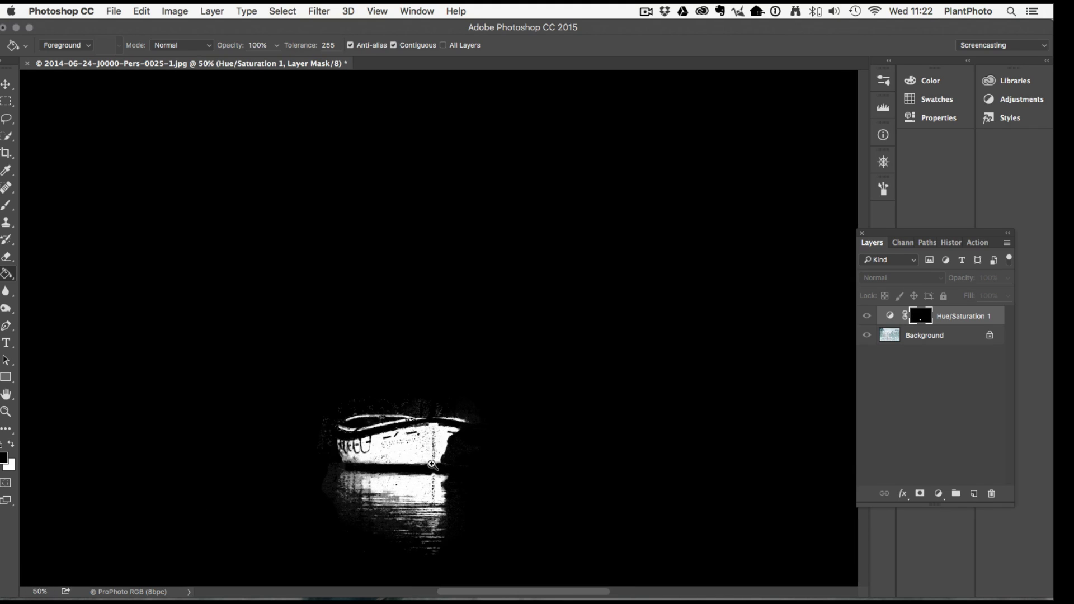
{"action": "scroll", "coordinate": [429, 460], "scroll_direction": "up", "scroll_amount": 1}
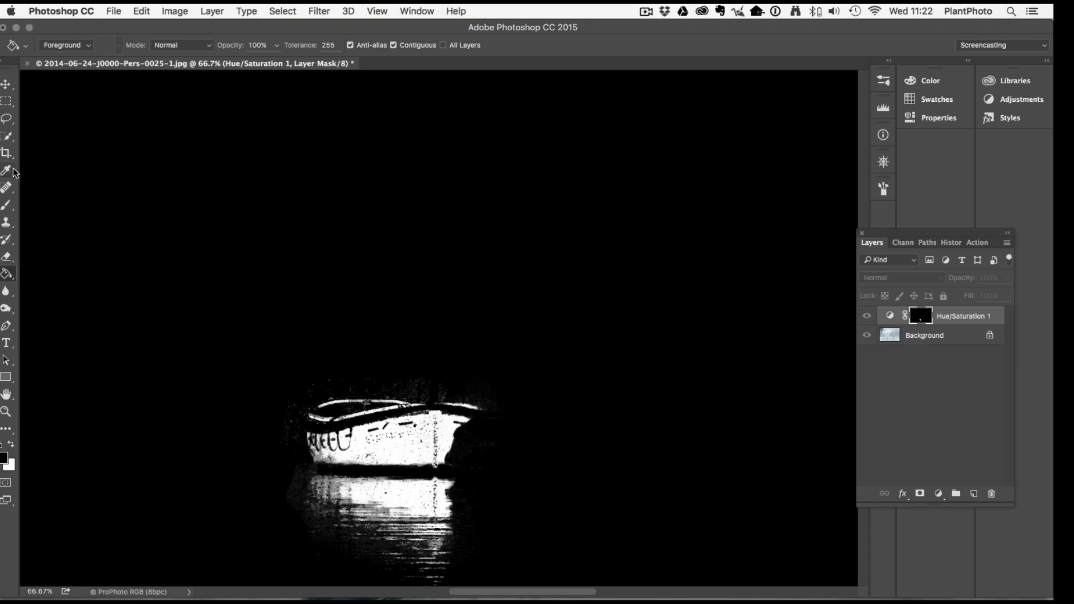
{"action": "left_click", "coordinate": [6, 205]}
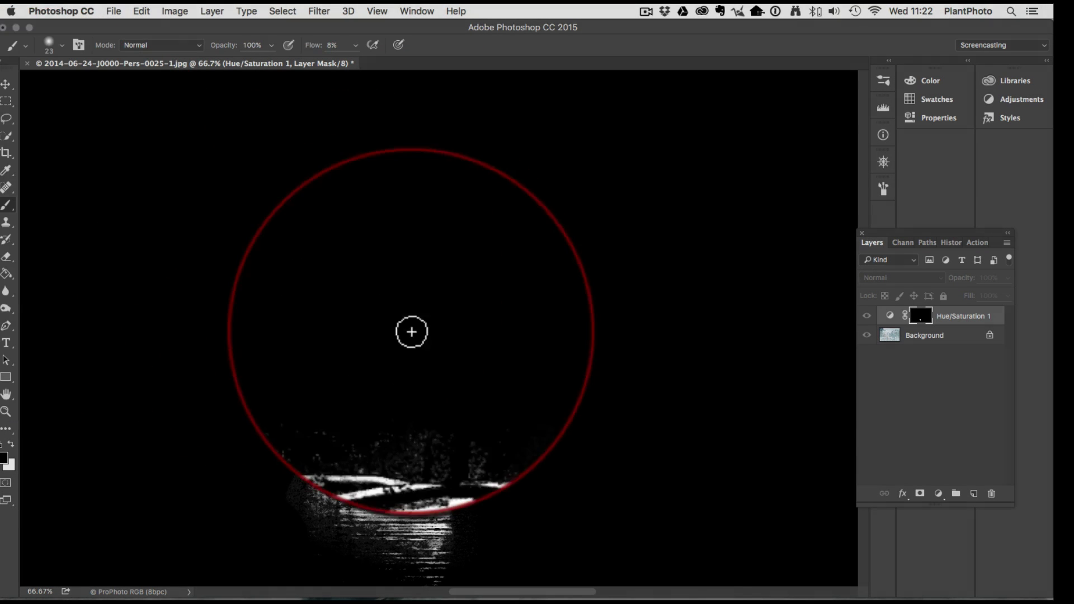
{"action": "left_click_drag", "start_coordinate": [412, 332], "coordinate": [408, 329]}
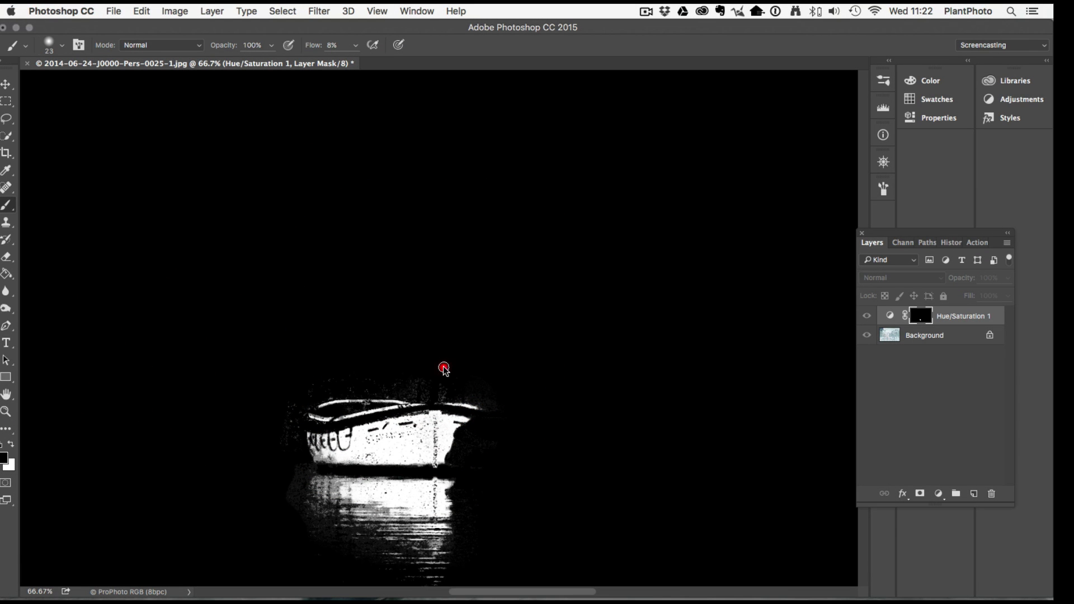
{"action": "left_click_drag", "start_coordinate": [444, 368], "coordinate": [437, 385]}
{"action": "left_click_drag", "start_coordinate": [458, 411], "coordinate": [363, 419]}
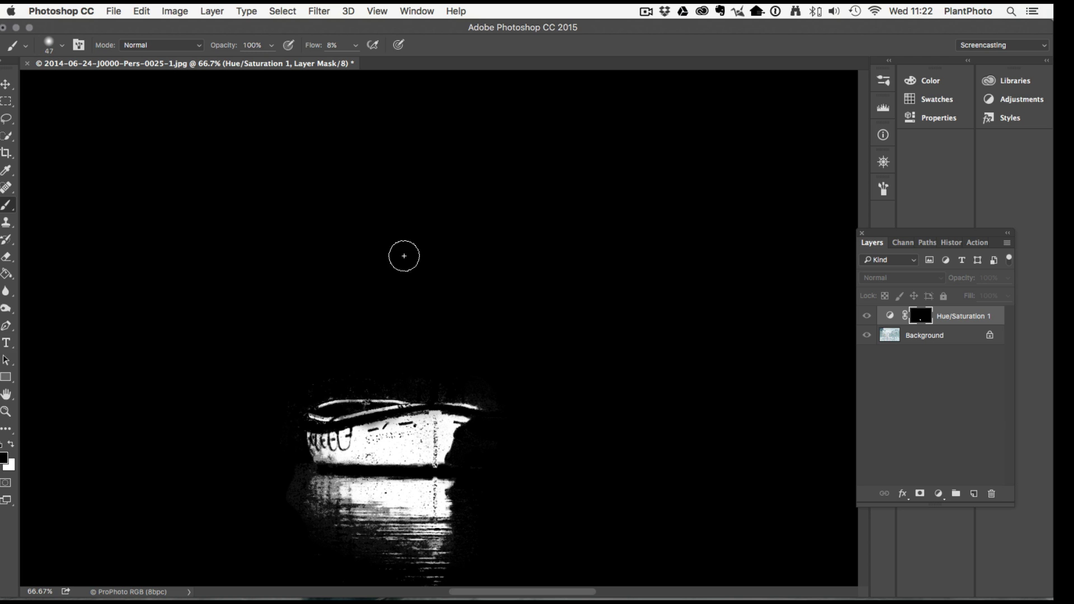
- Dodge the boat's area on the mask at 5% exposure with a roughly 461 px brush
{"action": "left_click", "coordinate": [7, 308]}
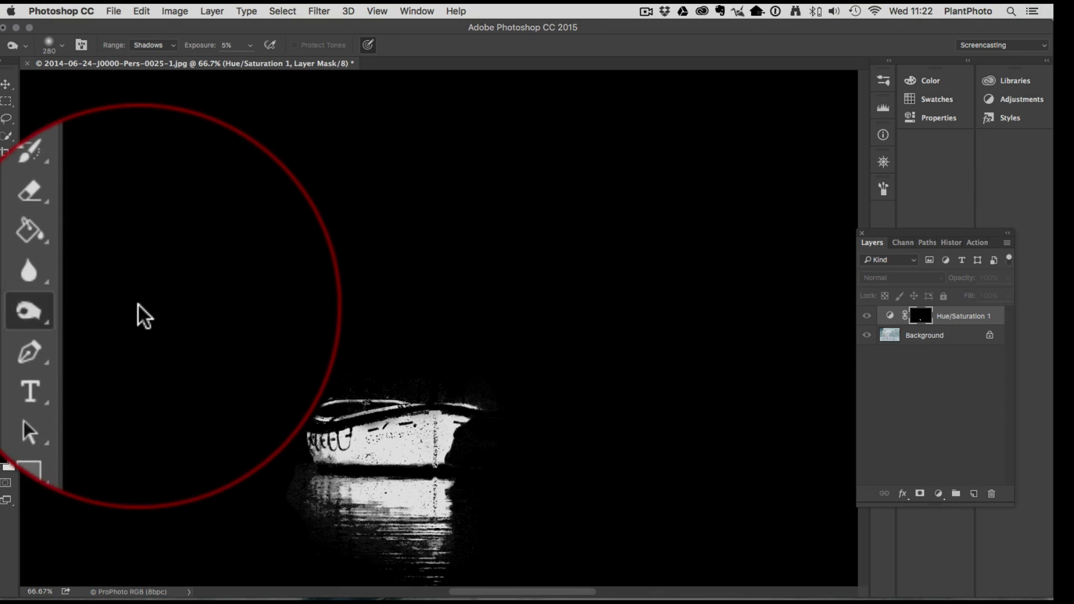
{"action": "left_click", "coordinate": [67, 308]}
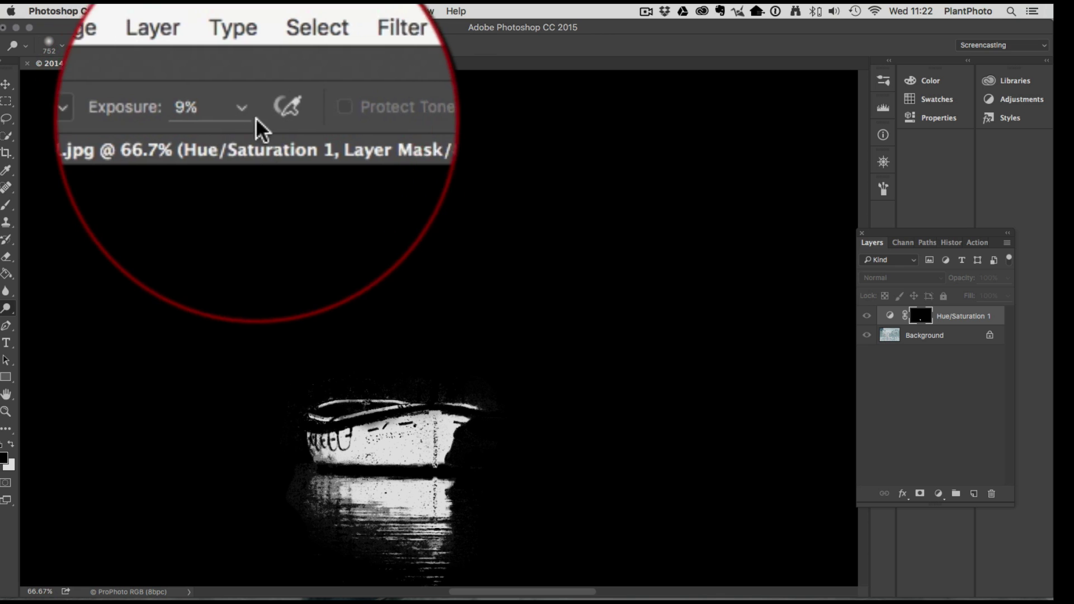
{"action": "left_click_drag", "start_coordinate": [250, 45], "coordinate": [244, 63]}
{"action": "mouse_move", "coordinate": [300, 127]}
{"action": "left_mouse_down"}
{"action": "mouse_move", "coordinate": [412, 388]}
{"action": "mouse_move", "coordinate": [274, 396]}
{"action": "left_mouse_up"}
{"action": "mouse_move", "coordinate": [358, 425]}
{"action": "left_mouse_down"}
{"action": "mouse_move", "coordinate": [398, 424]}
{"action": "mouse_move", "coordinate": [417, 442]}
{"action": "mouse_move", "coordinate": [413, 508]}
{"action": "mouse_move", "coordinate": [320, 462]}
{"action": "mouse_move", "coordinate": [330, 437]}
{"action": "mouse_move", "coordinate": [381, 408]}
{"action": "mouse_move", "coordinate": [391, 464]}
{"action": "left_mouse_up"}
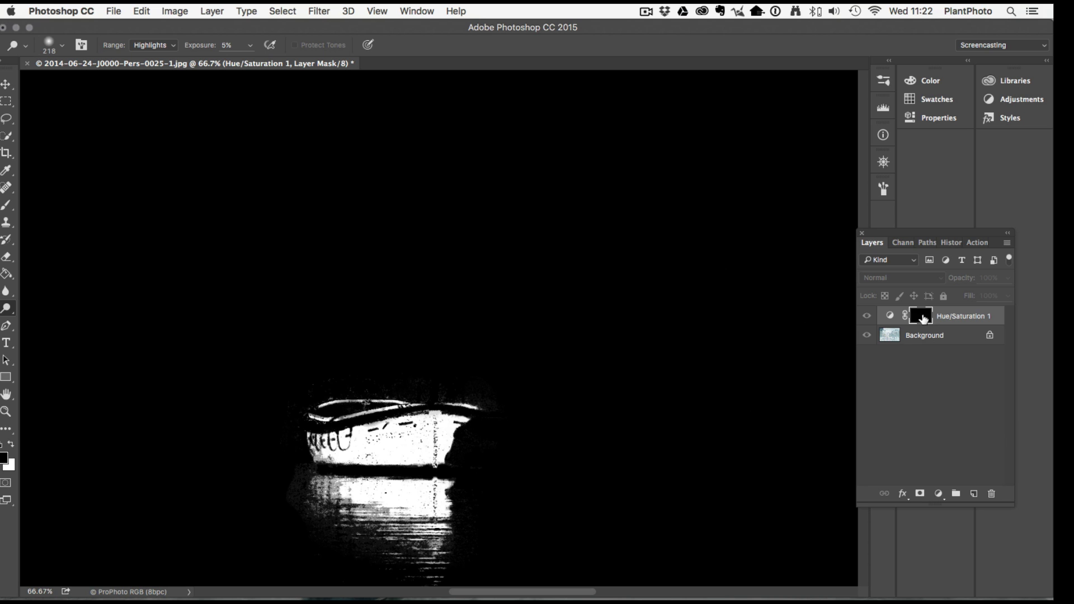
- At 200% on the composite, paint the mask along the boat's hull and waterline
{"action": "left_click", "coordinate": [919, 319], "text": "alt"}
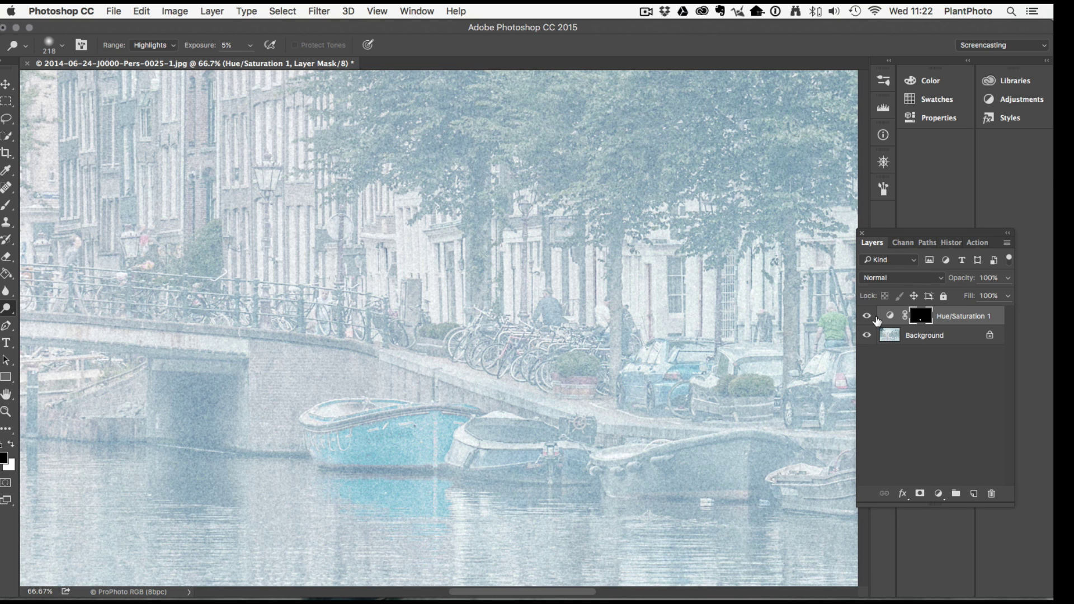
{"action": "left_click", "coordinate": [868, 316]}
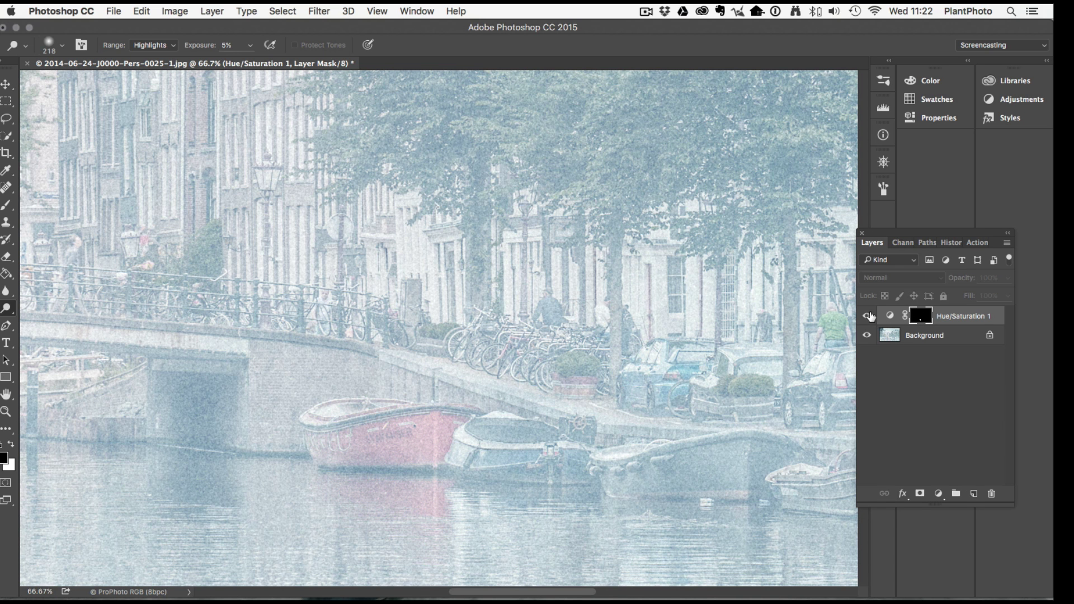
{"action": "key", "text": "super+space"}
{"action": "left_click", "coordinate": [375, 485], "text": "super"}
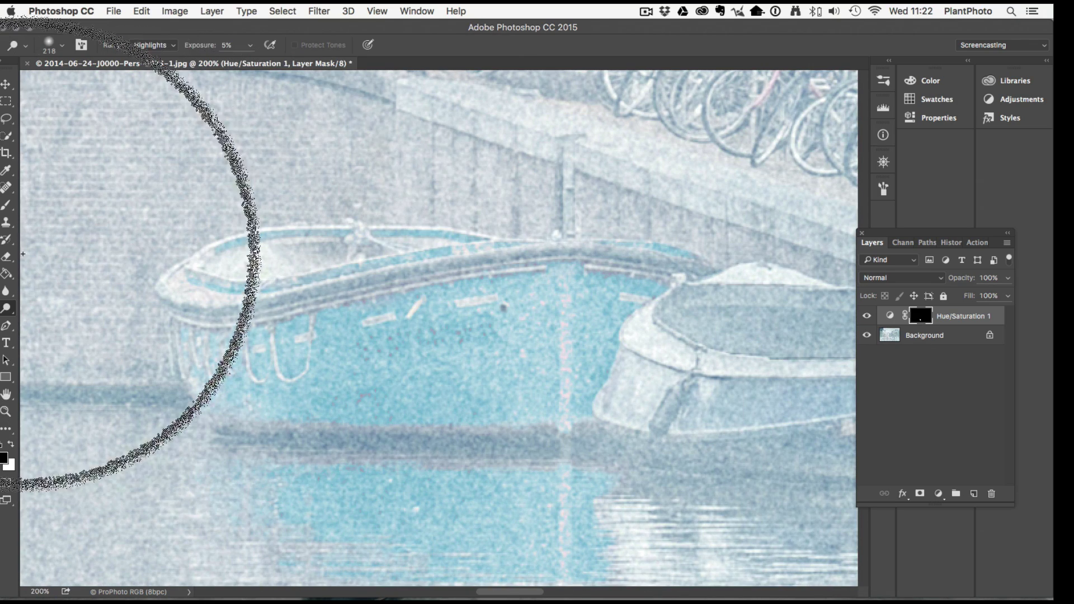
{"action": "left_click", "coordinate": [4, 206]}
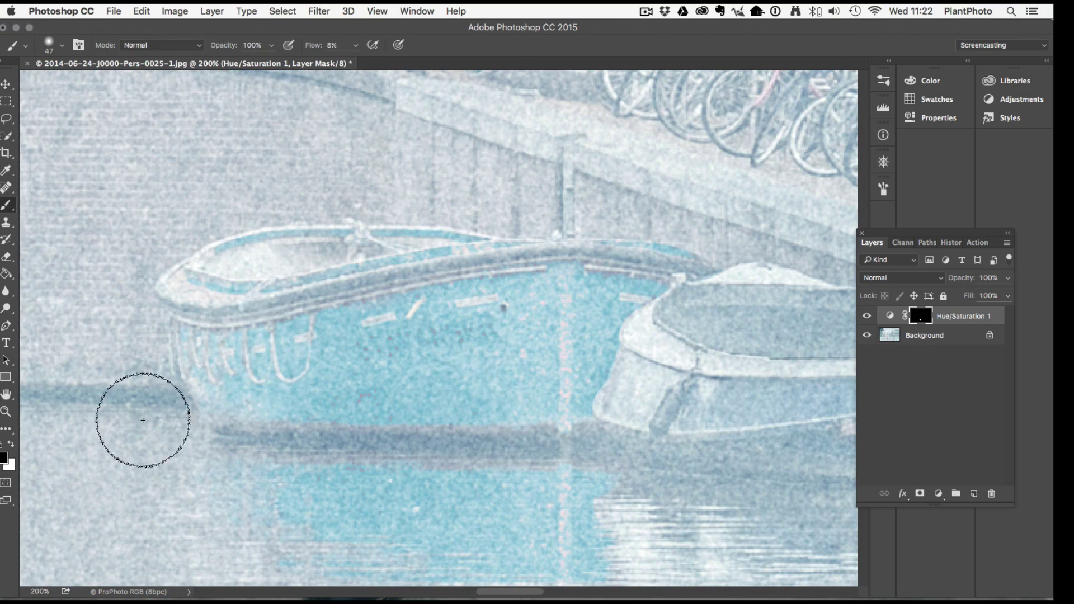
{"action": "mouse_move", "coordinate": [551, 425]}
{"action": "left_mouse_down"}
{"action": "mouse_move", "coordinate": [528, 396]}
{"action": "mouse_move", "coordinate": [532, 384]}
{"action": "mouse_move", "coordinate": [520, 394]}
{"action": "mouse_move", "coordinate": [522, 422]}
{"action": "mouse_move", "coordinate": [539, 432]}
{"action": "mouse_move", "coordinate": [475, 439]}
{"action": "mouse_move", "coordinate": [228, 422]}
{"action": "left_mouse_up"}
{"action": "mouse_move", "coordinate": [530, 435]}
{"action": "left_mouse_down"}
{"action": "mouse_move", "coordinate": [480, 459]}
{"action": "mouse_move", "coordinate": [424, 461]}
{"action": "mouse_move", "coordinate": [520, 467]}
{"action": "mouse_move", "coordinate": [549, 457]}
{"action": "mouse_move", "coordinate": [257, 453]}
{"action": "mouse_move", "coordinate": [276, 436]}
{"action": "mouse_move", "coordinate": [233, 425]}
{"action": "mouse_move", "coordinate": [254, 388]}
{"action": "mouse_move", "coordinate": [237, 293]}
{"action": "mouse_move", "coordinate": [208, 307]}
{"action": "mouse_move", "coordinate": [289, 390]}
{"action": "mouse_move", "coordinate": [405, 368]}
{"action": "mouse_move", "coordinate": [500, 321]}
{"action": "mouse_move", "coordinate": [523, 360]}
{"action": "mouse_move", "coordinate": [565, 508]}
{"action": "mouse_move", "coordinate": [559, 523]}
{"action": "mouse_move", "coordinate": [564, 499]}
{"action": "mouse_move", "coordinate": [553, 556]}
{"action": "mouse_move", "coordinate": [489, 496]}
{"action": "left_mouse_up"}
{"action": "left_click_drag", "start_coordinate": [474, 430], "coordinate": [470, 327]}
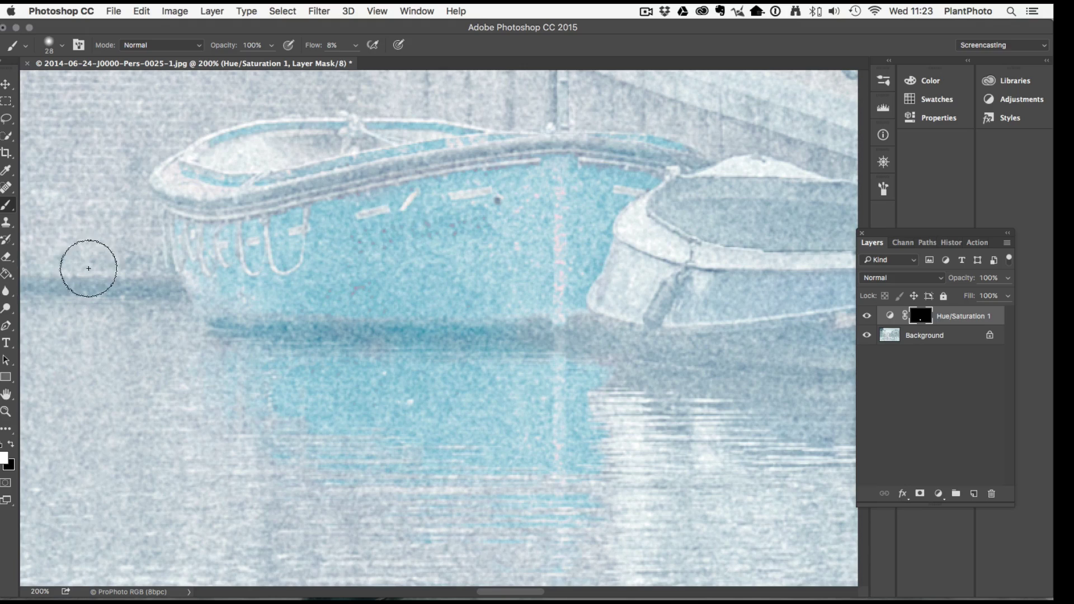
- Fit the image on screen, then zoom to about 44% on the boats and bridge
{"action": "left_click", "coordinate": [5, 413]}
{"action": "right_click", "coordinate": [384, 254]}
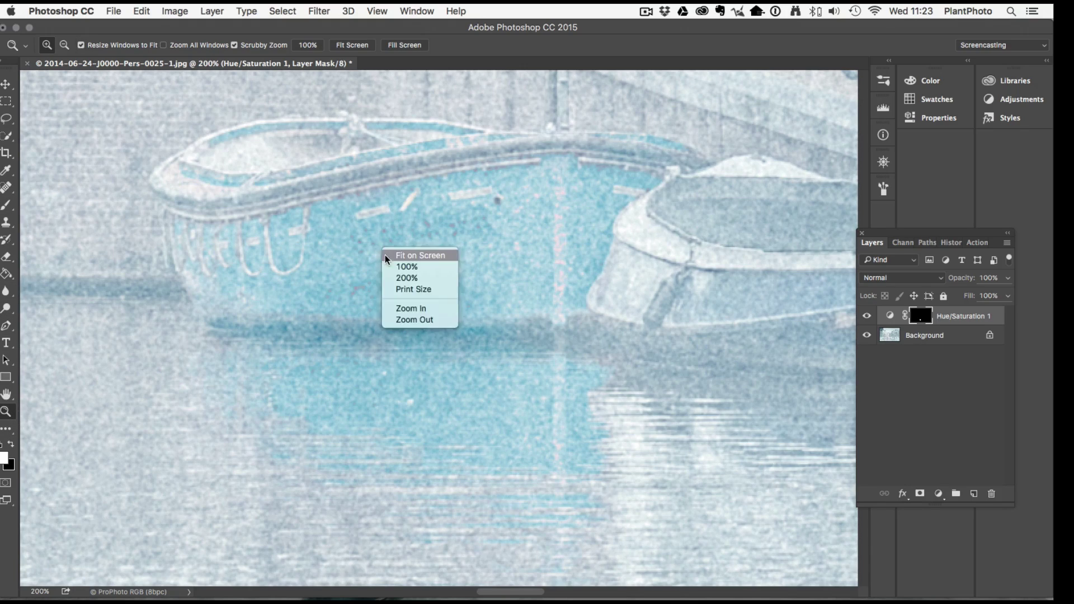
{"action": "left_click", "coordinate": [418, 251]}
{"action": "left_click_drag", "start_coordinate": [508, 437], "coordinate": [467, 495]}
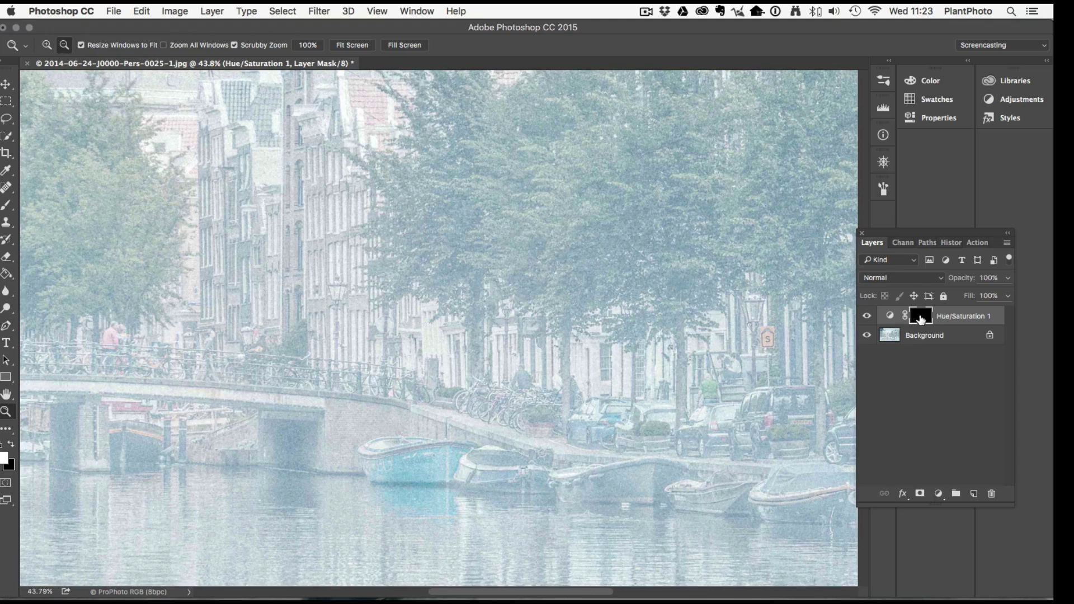
- Soften the boat's mask with a 4.8-pixel Gaussian Blur
{"action": "left_click", "coordinate": [920, 316], "text": "alt"}
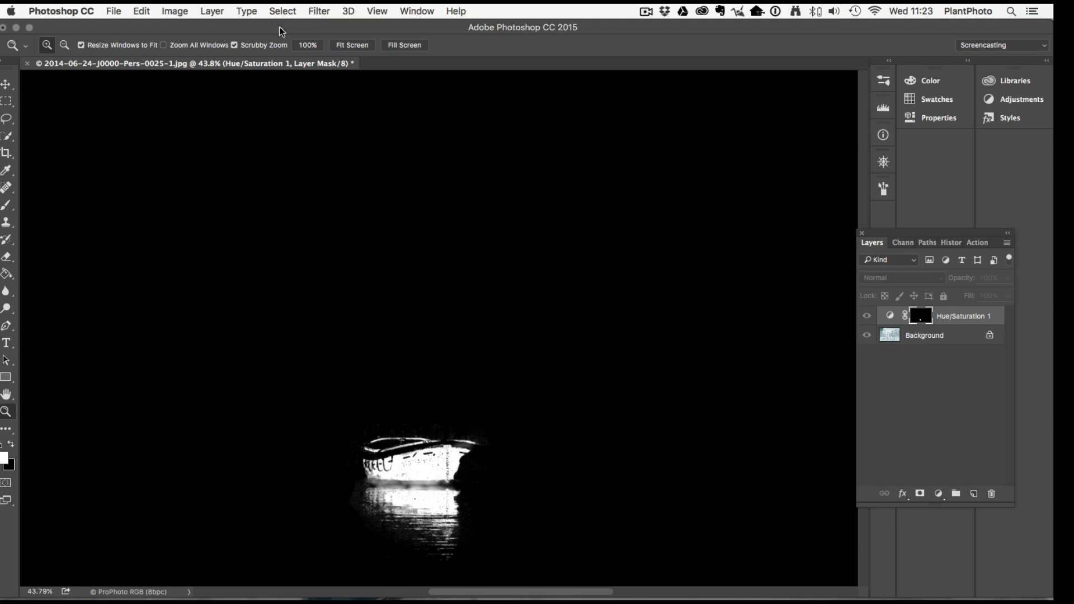
{"action": "left_click", "coordinate": [318, 11]}
{"action": "mouse_move", "coordinate": [336, 166]}
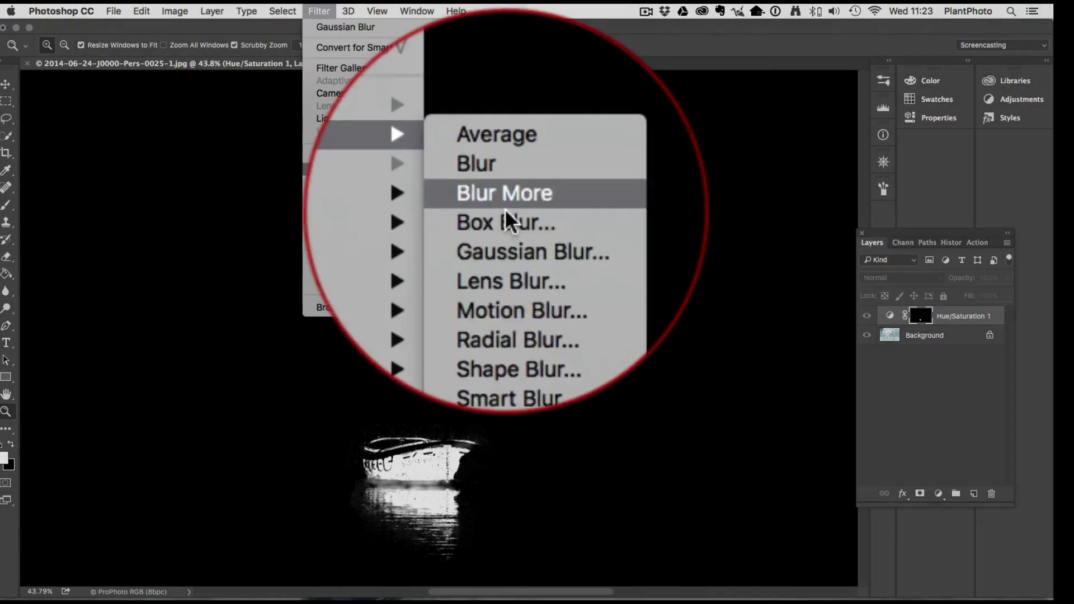
{"action": "left_click", "coordinate": [502, 215]}
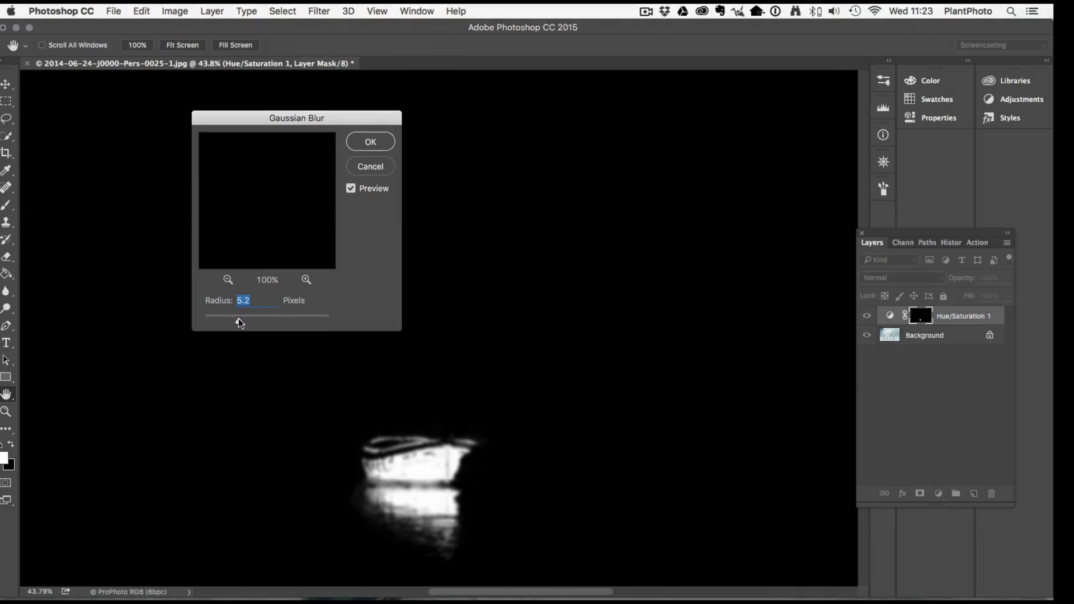
{"action": "left_click_drag", "start_coordinate": [236, 321], "coordinate": [237, 322]}
{"action": "left_click", "coordinate": [415, 462]}
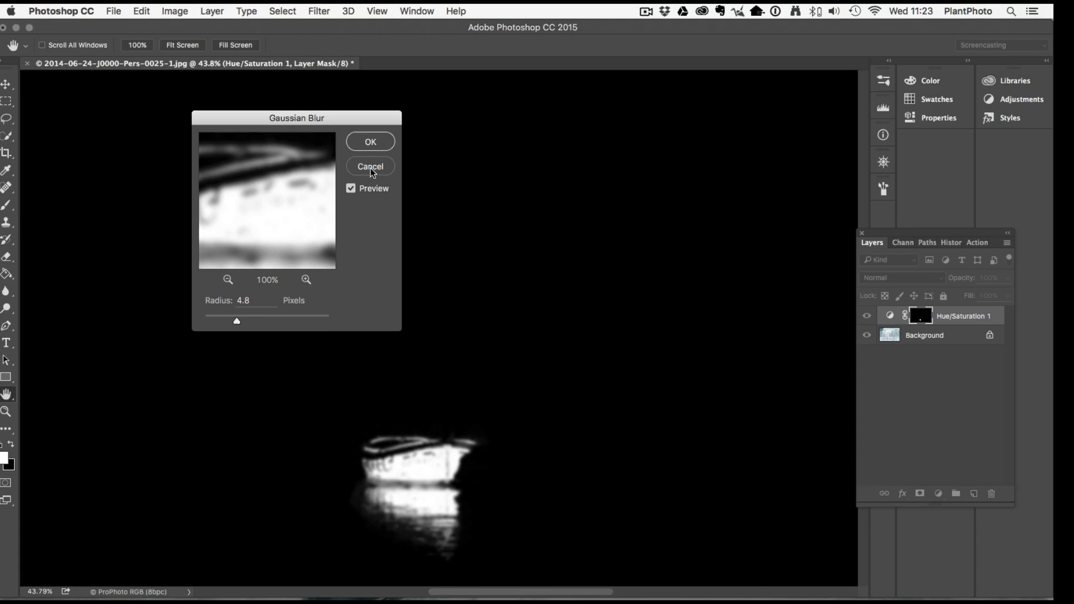
{"action": "left_click", "coordinate": [378, 146]}
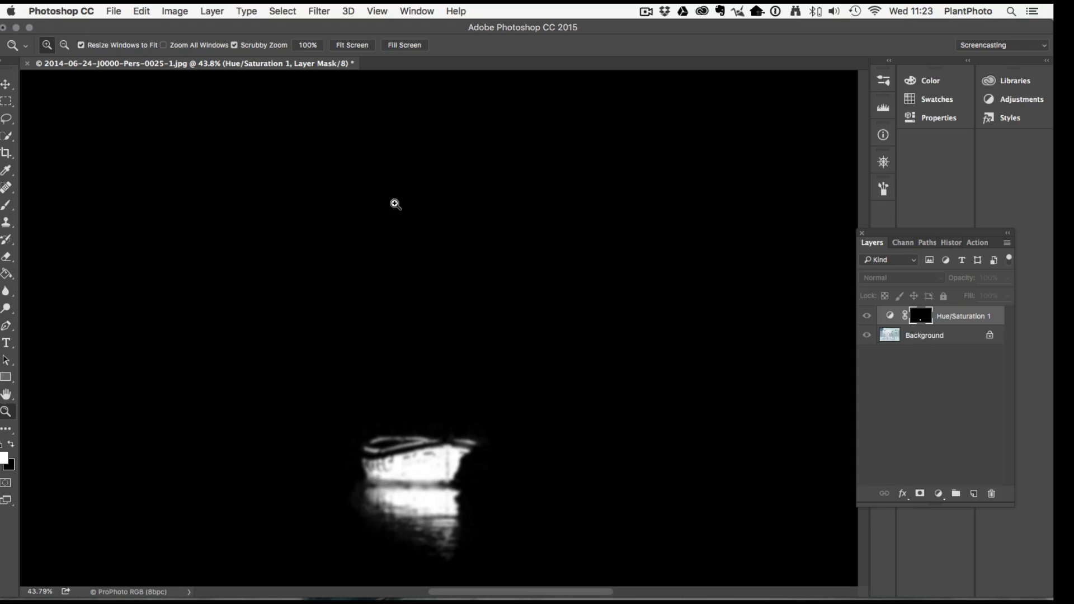
- Compare the recolour against the original, then zoom in on the red-coated figure on the bridge
{"action": "left_click", "coordinate": [921, 316], "text": "alt"}
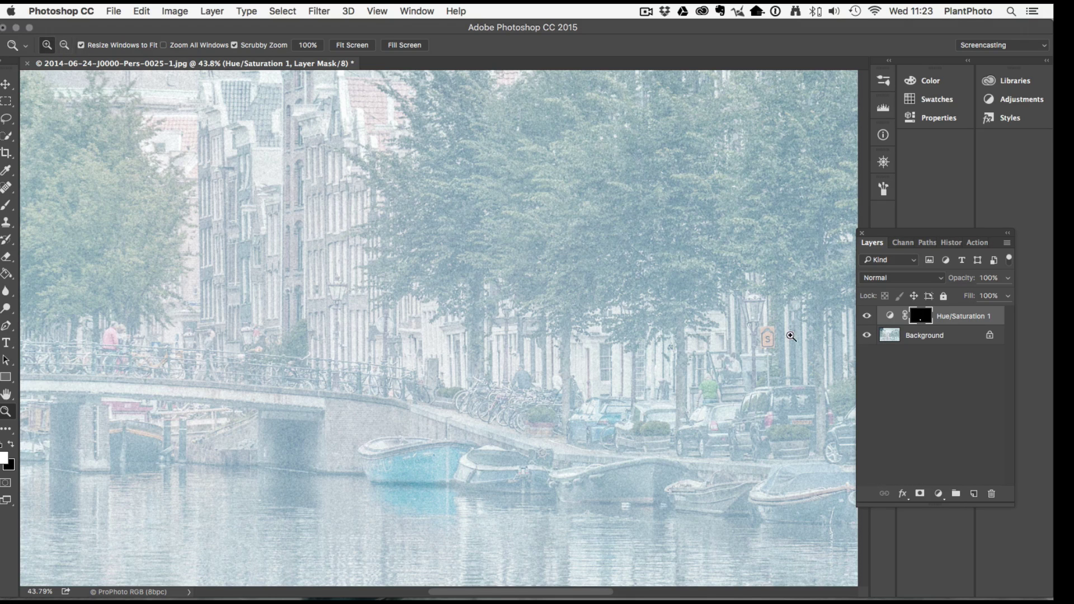
{"action": "left_click", "coordinate": [868, 316]}
{"action": "left_click", "coordinate": [869, 317]}
{"action": "left_click", "coordinate": [869, 317]}
{"action": "left_click", "coordinate": [869, 316]}
{"action": "left_click_drag", "start_coordinate": [391, 409], "coordinate": [263, 407]}
{"action": "left_click_drag", "start_coordinate": [200, 364], "coordinate": [255, 269]}
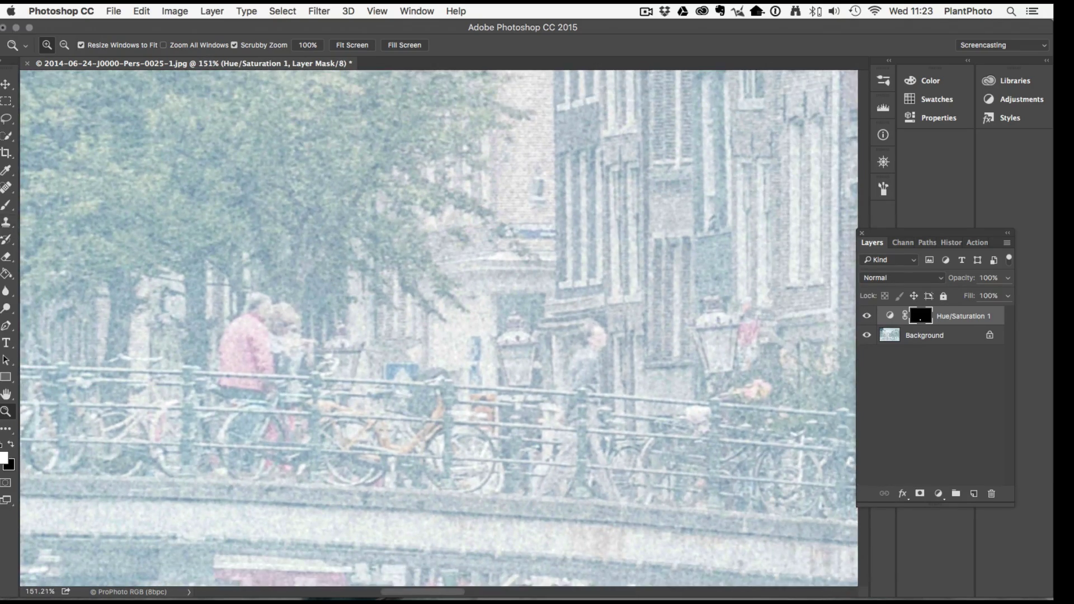
- Paint the mask over the red-jacketed figure with a 14 px brush
{"action": "key", "text": "b"}
{"action": "left_click", "coordinate": [253, 342], "text": "ctrl+alt"}
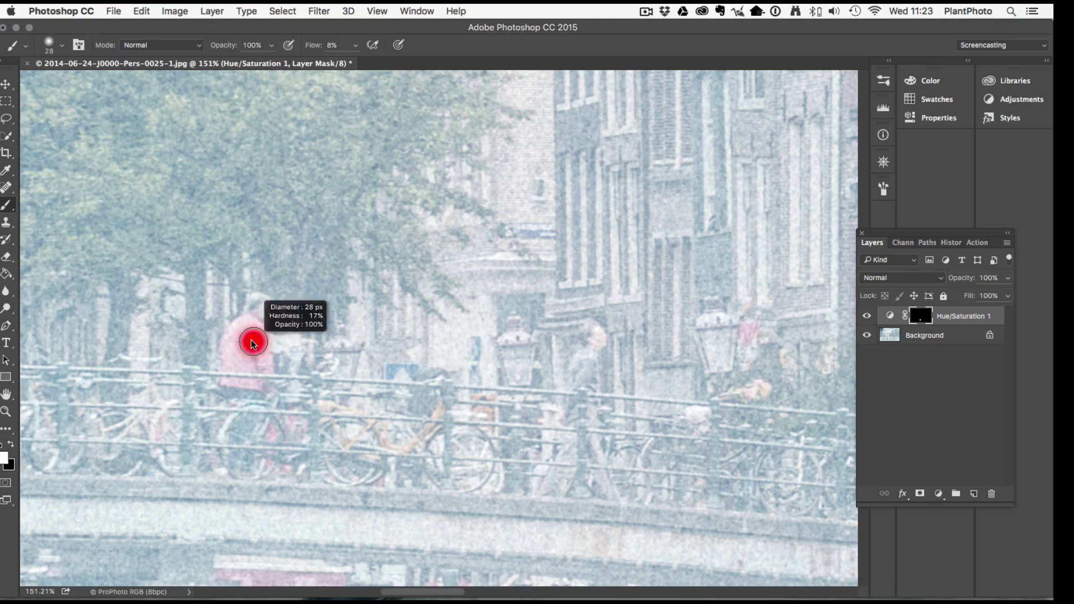
{"action": "left_click_drag", "start_coordinate": [253, 342], "coordinate": [252, 342]}
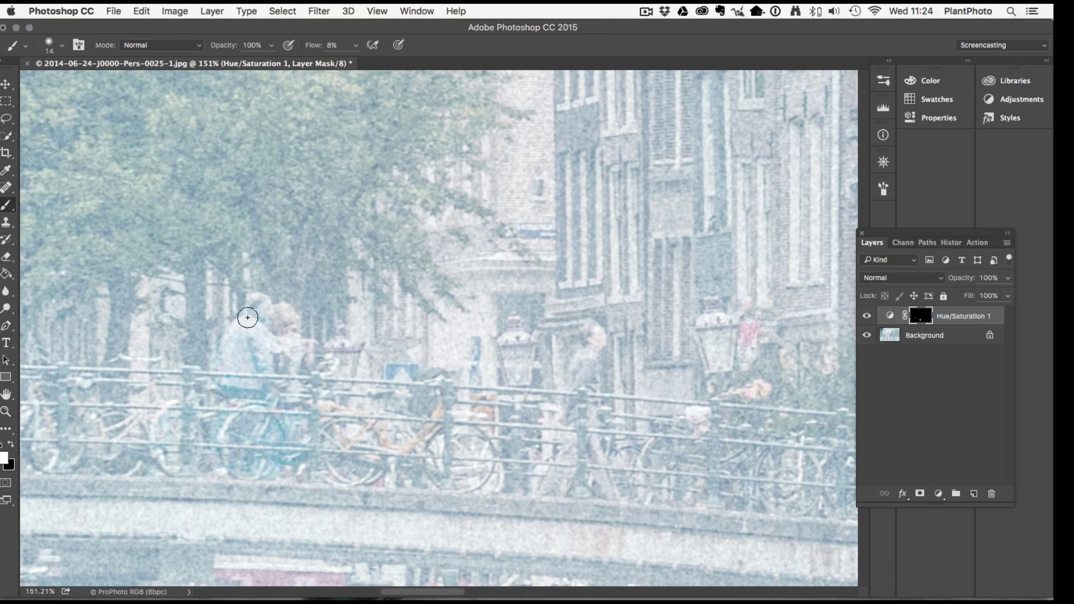
{"action": "key", "text": "x"}
- Fit the whole photo in the window
{"action": "left_click", "coordinate": [6, 412]}
{"action": "left_click", "coordinate": [400, 316], "text": "alt"}
{"action": "right_click", "coordinate": [412, 316]}
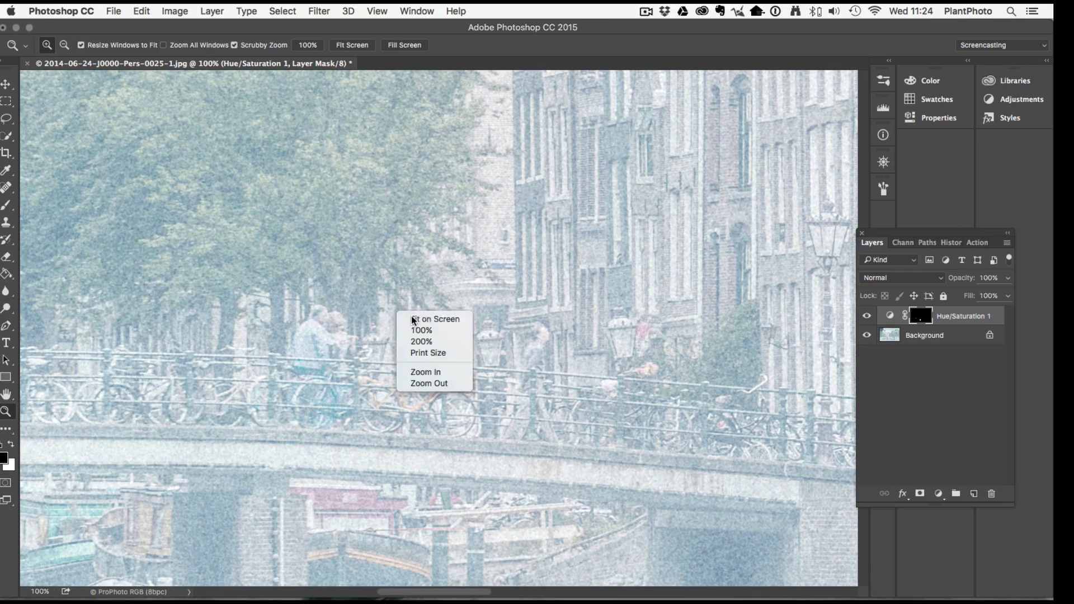
{"action": "left_click", "coordinate": [447, 315]}
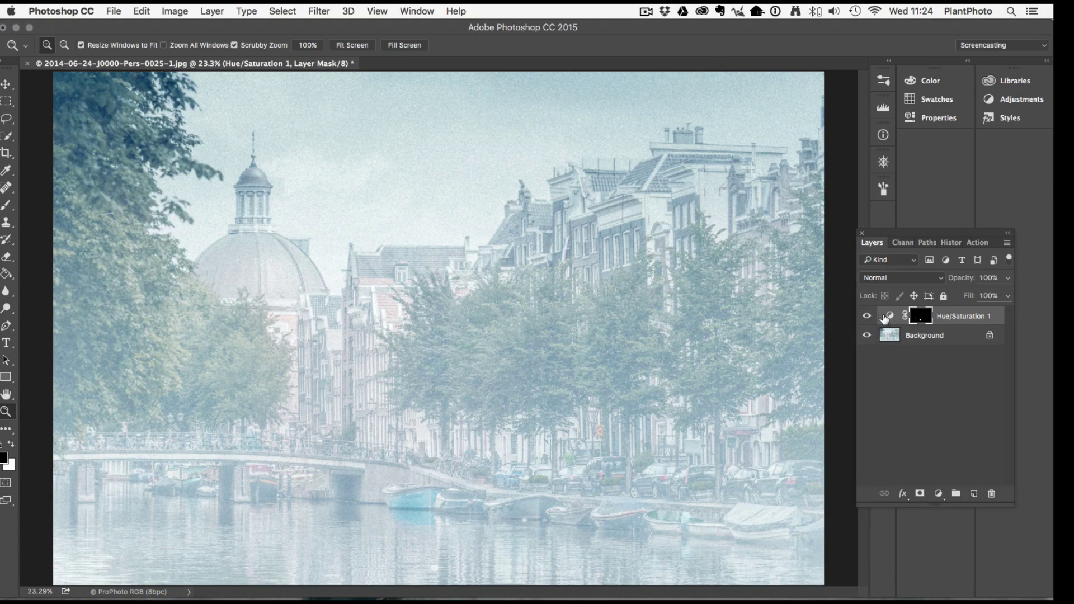
- Zoom in on the bridge and paint black on the mask with a 53 px brush over the boats there
{"action": "left_click", "coordinate": [867, 316]}
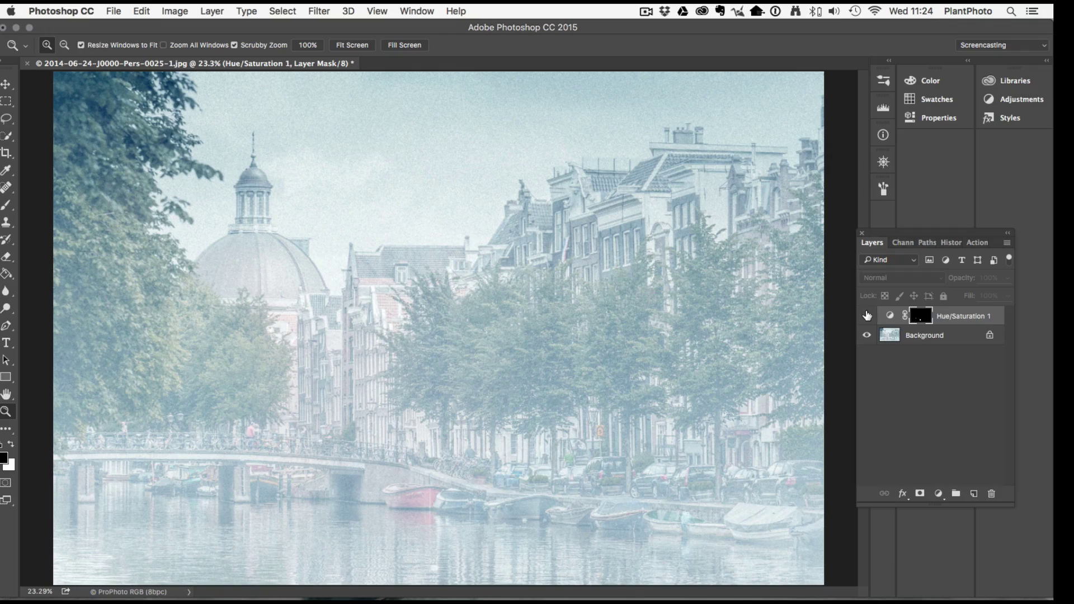
{"action": "left_click", "coordinate": [867, 316]}
{"action": "left_click_drag", "start_coordinate": [248, 474], "coordinate": [211, 371]}
{"action": "left_click", "coordinate": [9, 206]}
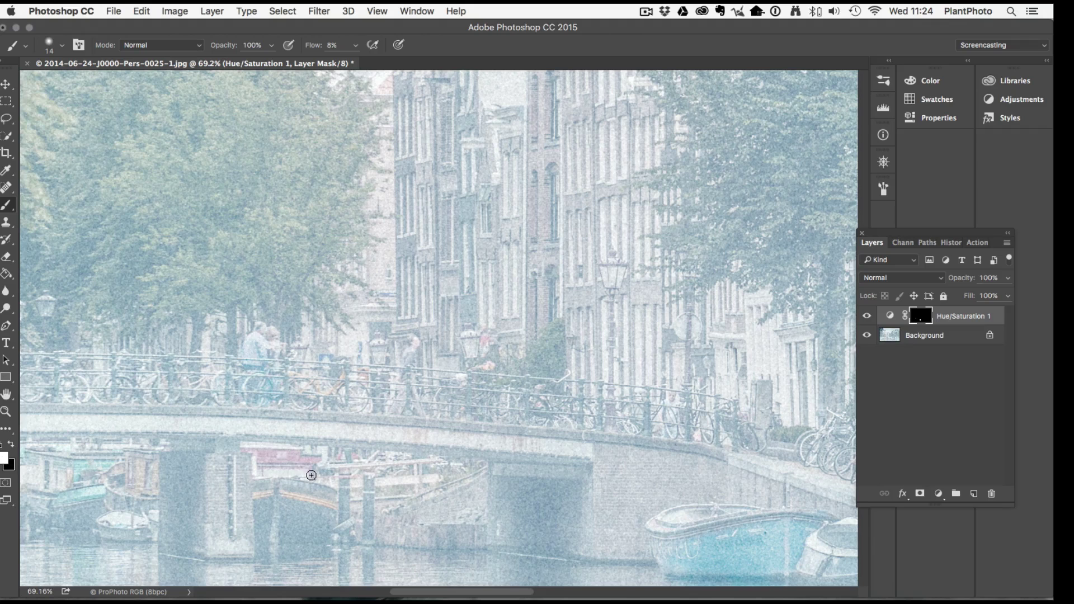
{"action": "left_click_drag", "start_coordinate": [302, 467], "coordinate": [303, 466]}
{"action": "mouse_move", "coordinate": [293, 459]}
{"action": "left_mouse_down"}
{"action": "mouse_move", "coordinate": [355, 464]}
{"action": "mouse_move", "coordinate": [341, 457]}
{"action": "mouse_move", "coordinate": [314, 480]}
{"action": "mouse_move", "coordinate": [172, 469]}
{"action": "mouse_move", "coordinate": [303, 463]}
{"action": "mouse_move", "coordinate": [251, 455]}
{"action": "mouse_move", "coordinate": [395, 467]}
{"action": "mouse_move", "coordinate": [620, 457]}
{"action": "left_mouse_up"}
- Fit the whole canal photo in the window
{"action": "left_click", "coordinate": [6, 412]}
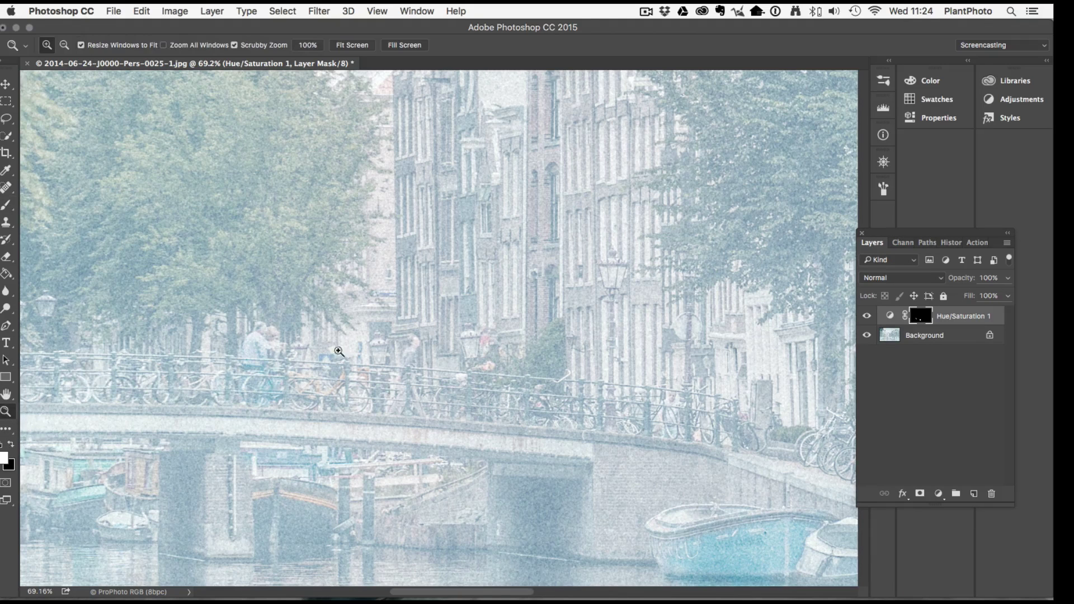
{"action": "right_click", "coordinate": [440, 352]}
{"action": "left_click", "coordinate": [465, 353]}
{"action": "left_click_drag", "start_coordinate": [472, 369], "coordinate": [440, 426]}
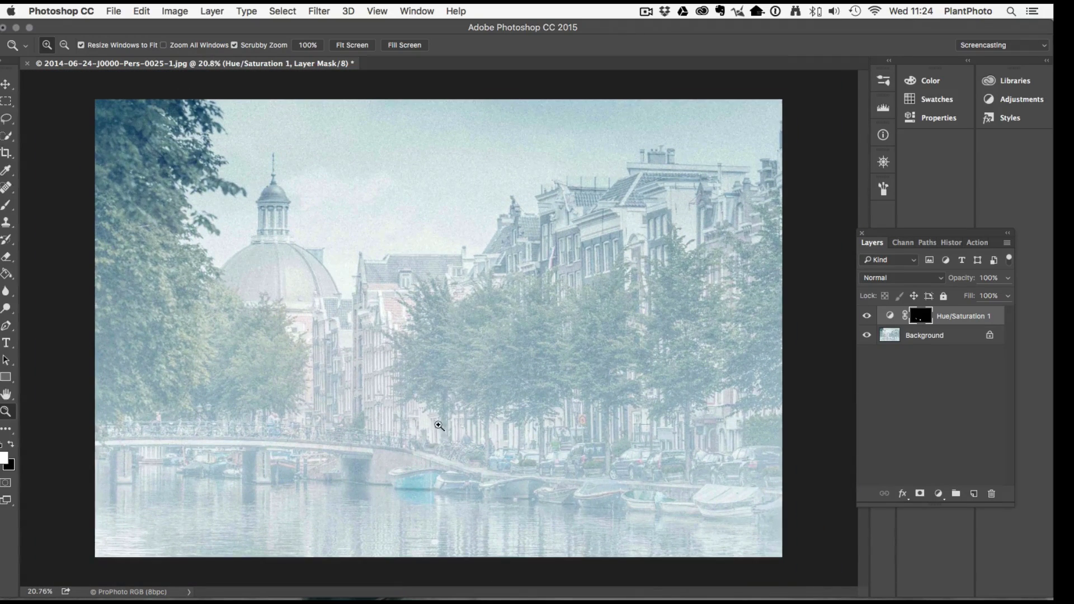
- Toggle the Hue/Saturation layer off and on to compare before and after, leaving it on
{"action": "left_click", "coordinate": [867, 317]}
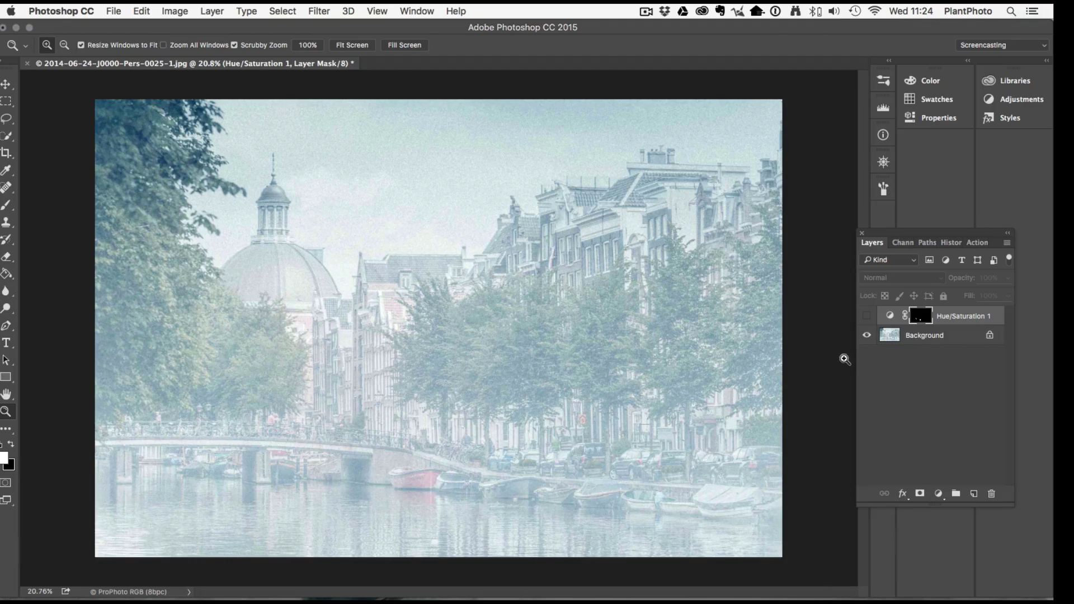
{"action": "left_click", "coordinate": [869, 319]}
{"action": "left_click", "coordinate": [869, 317]}
{"action": "left_click", "coordinate": [870, 317]}
{"action": "left_click", "coordinate": [870, 317]}
{"action": "left_click", "coordinate": [873, 318]}
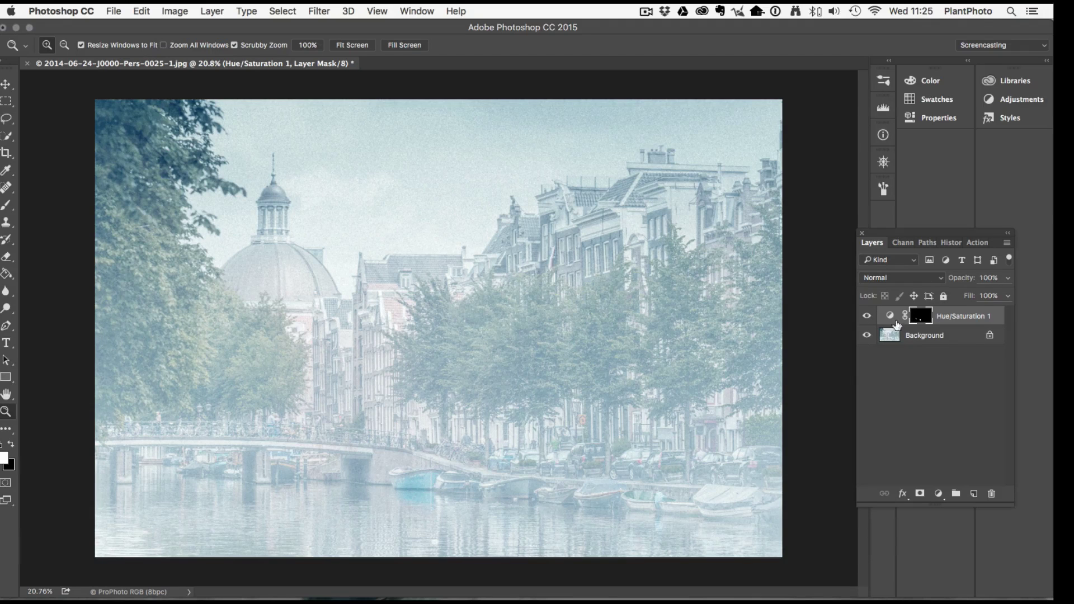
- Reduce the Hue/Saturation layer's saturation to tone down the blue tint
{"action": "double_click", "coordinate": [893, 317]}
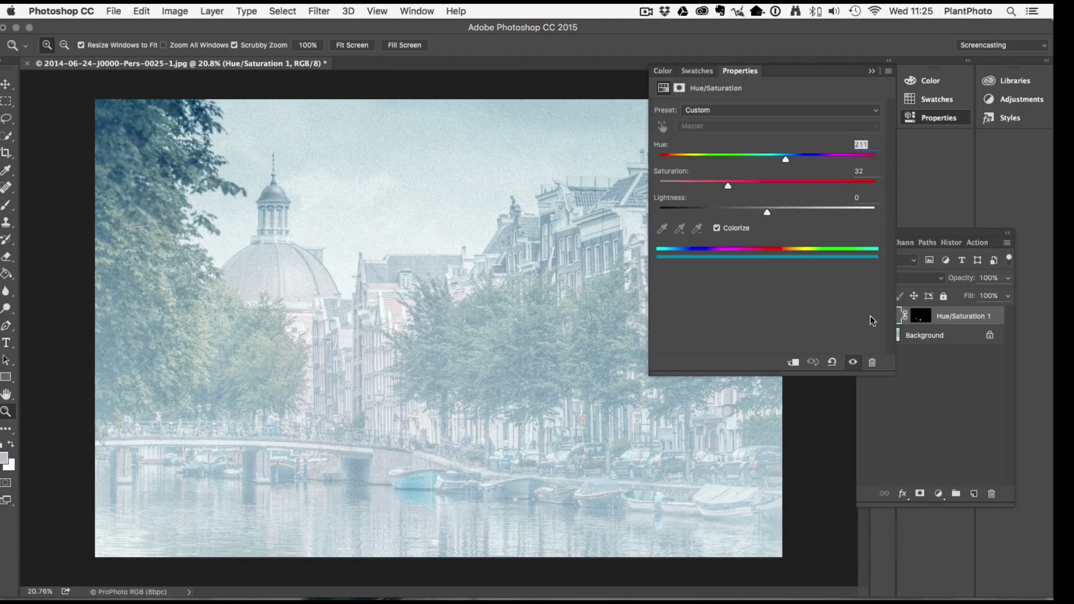
{"action": "left_click_drag", "start_coordinate": [729, 184], "coordinate": [707, 186]}
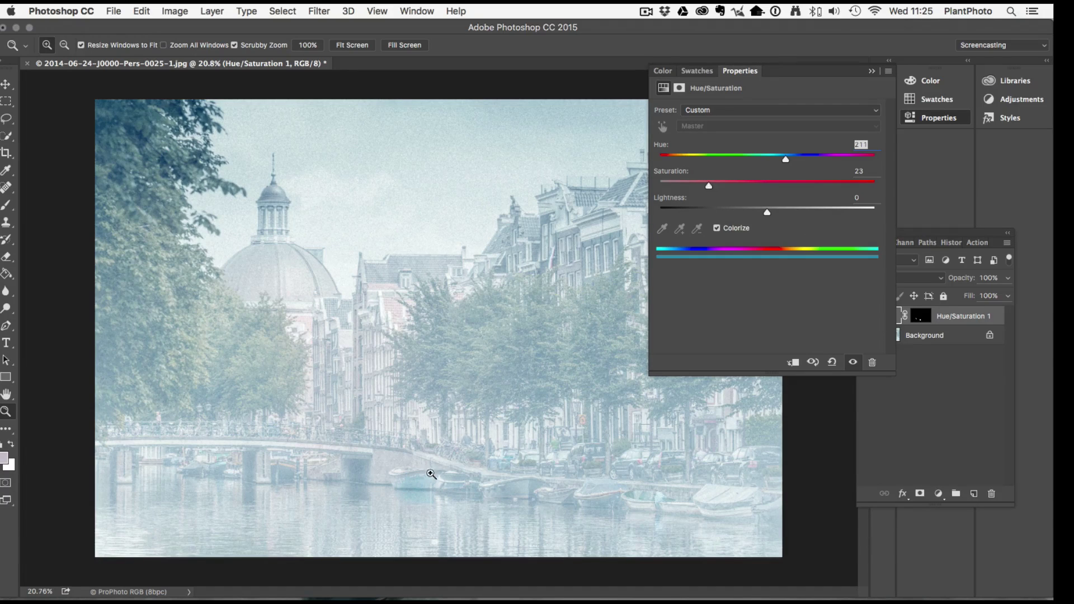
{"action": "left_click", "coordinate": [871, 71]}
- Zoom in on the boats, compare against the original, and inspect the layer mask alone
{"action": "left_click", "coordinate": [403, 489]}
{"action": "left_click", "coordinate": [403, 489]}
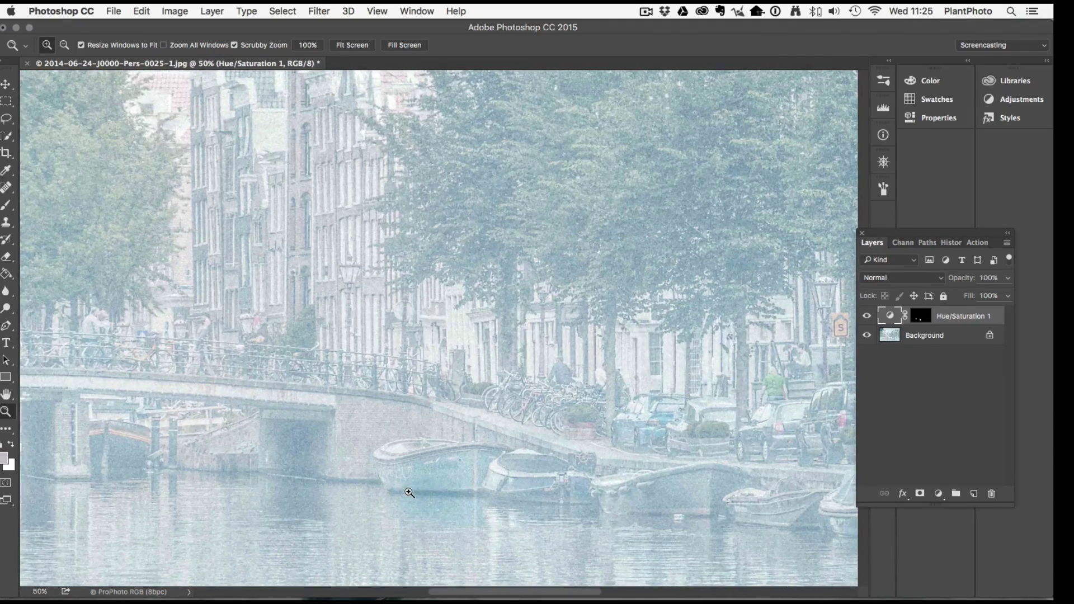
{"action": "left_click", "coordinate": [867, 316]}
{"action": "left_click", "coordinate": [868, 316]}
{"action": "left_click", "coordinate": [918, 318], "text": "alt"}
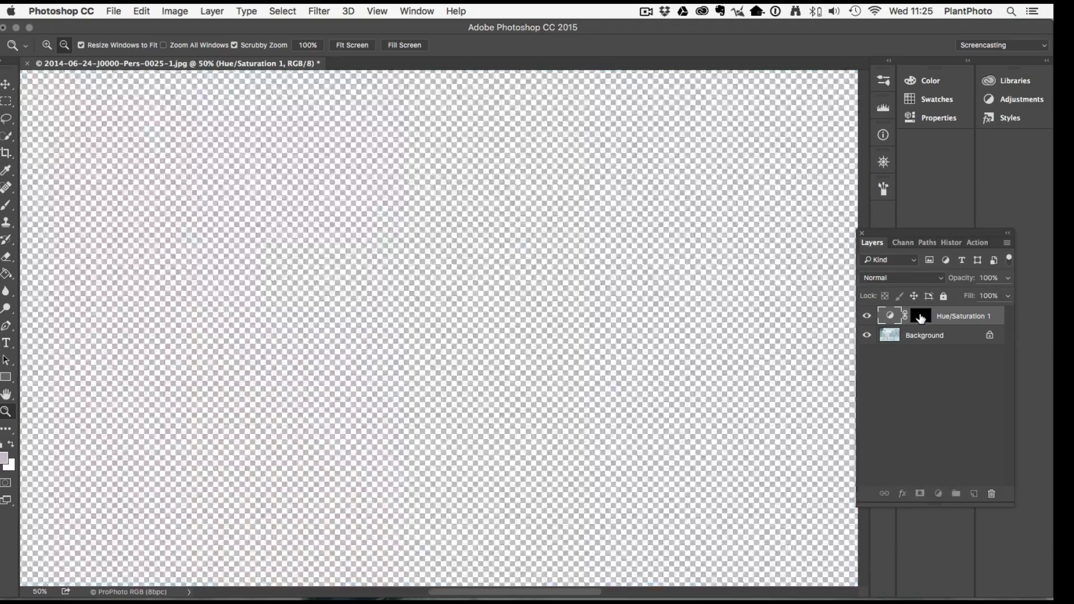
{"action": "left_click", "coordinate": [922, 317], "text": "alt"}
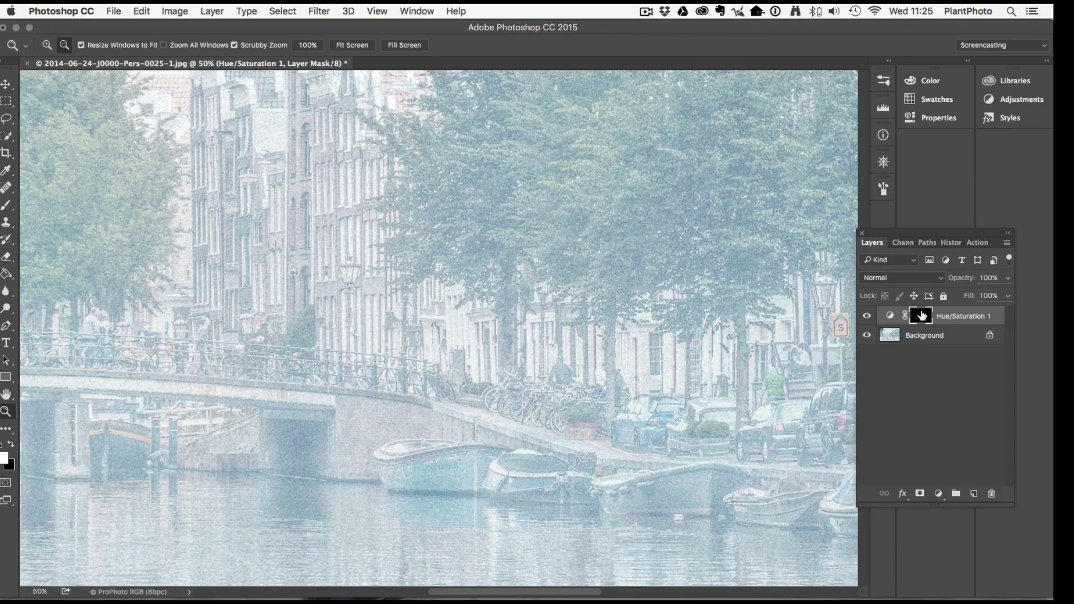
- Fit the photo to the window, zoom in slightly, and compare before and after
{"action": "right_click", "coordinate": [427, 390]}
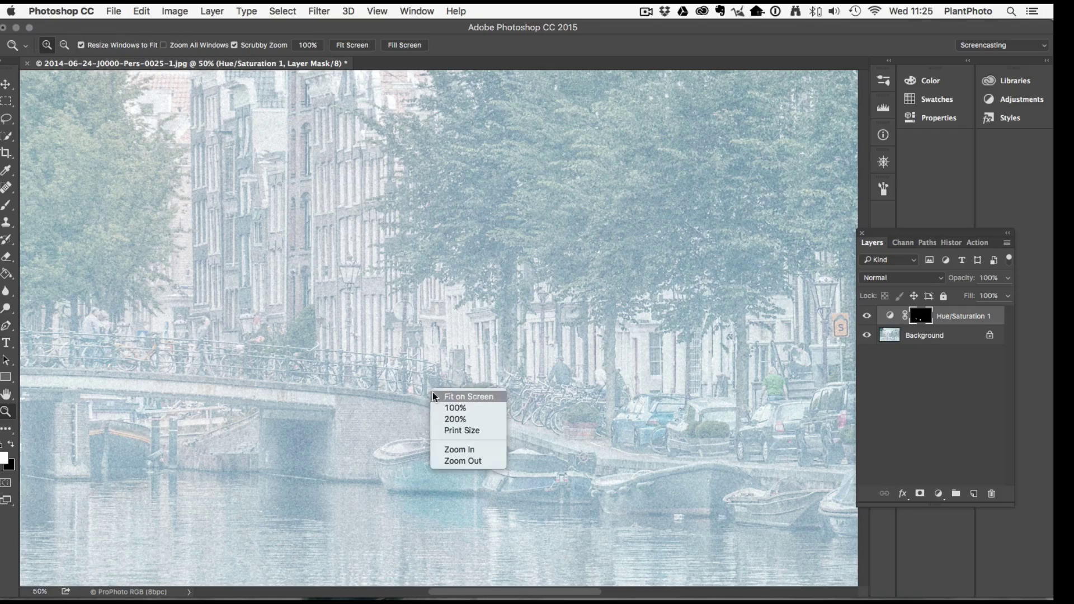
{"action": "left_click", "coordinate": [451, 398]}
{"action": "left_click_drag", "start_coordinate": [327, 459], "coordinate": [446, 456]}
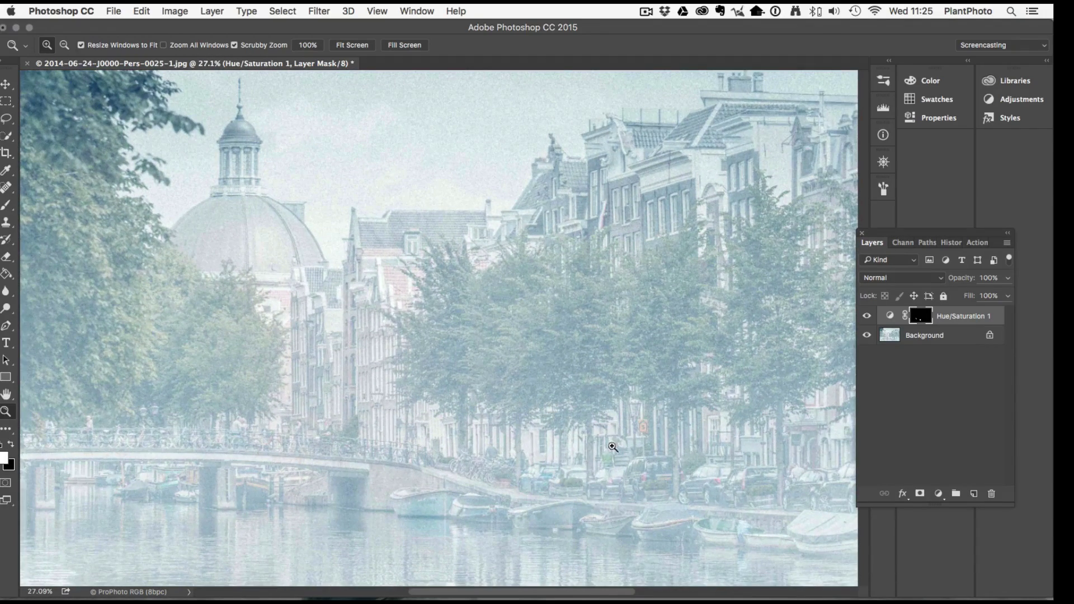
{"action": "left_click", "coordinate": [866, 317]}
{"action": "left_click", "coordinate": [867, 317]}
- Lower the Hue/Saturation saturation further to 18
{"action": "double_click", "coordinate": [894, 318]}
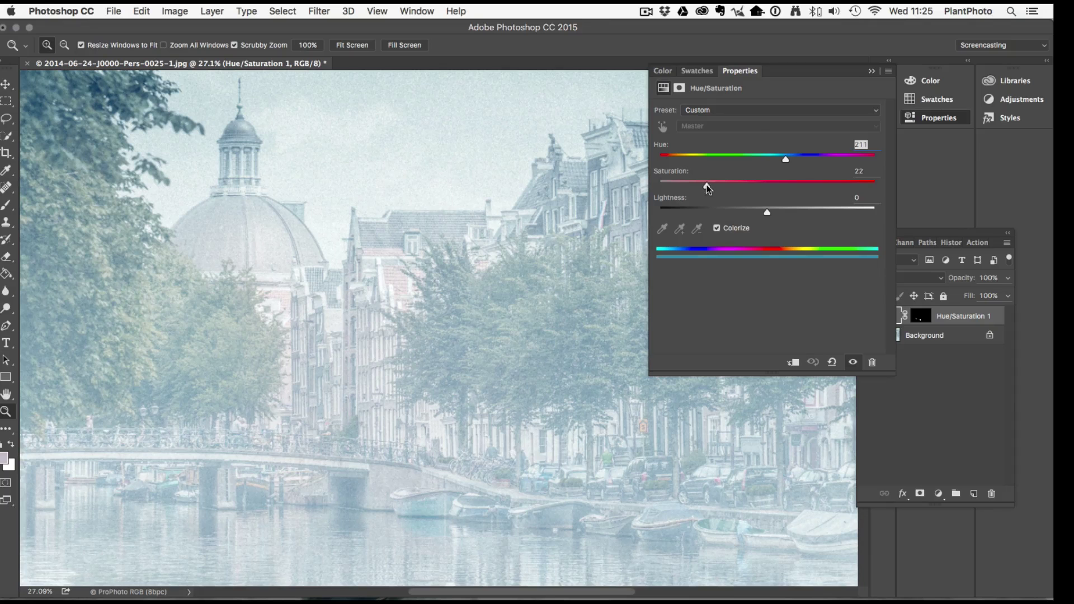
{"action": "left_click", "coordinate": [872, 70]}
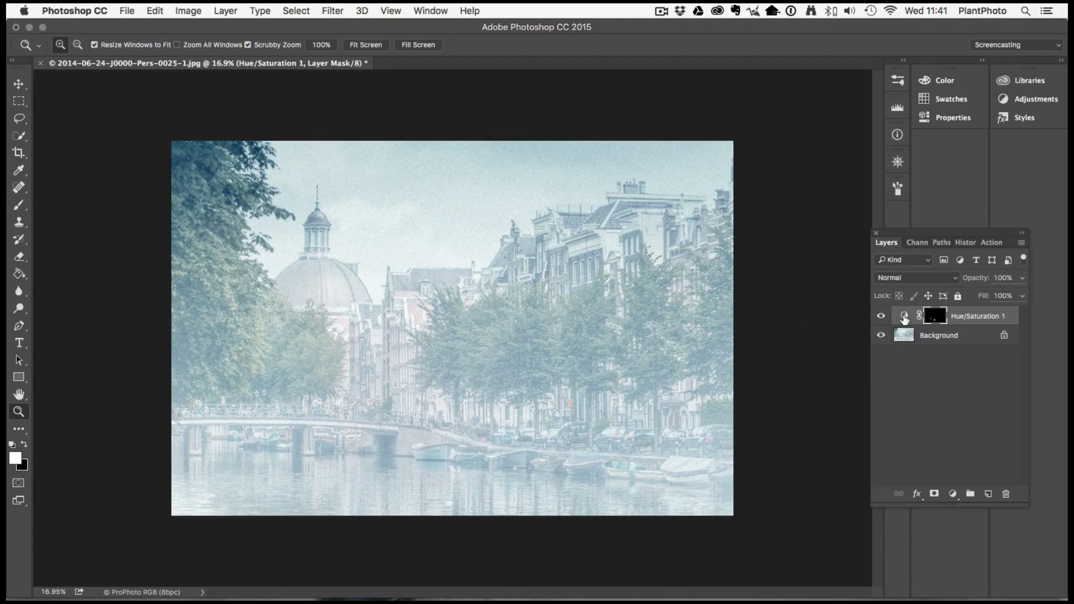
{"action": "double_click", "coordinate": [906, 324]}
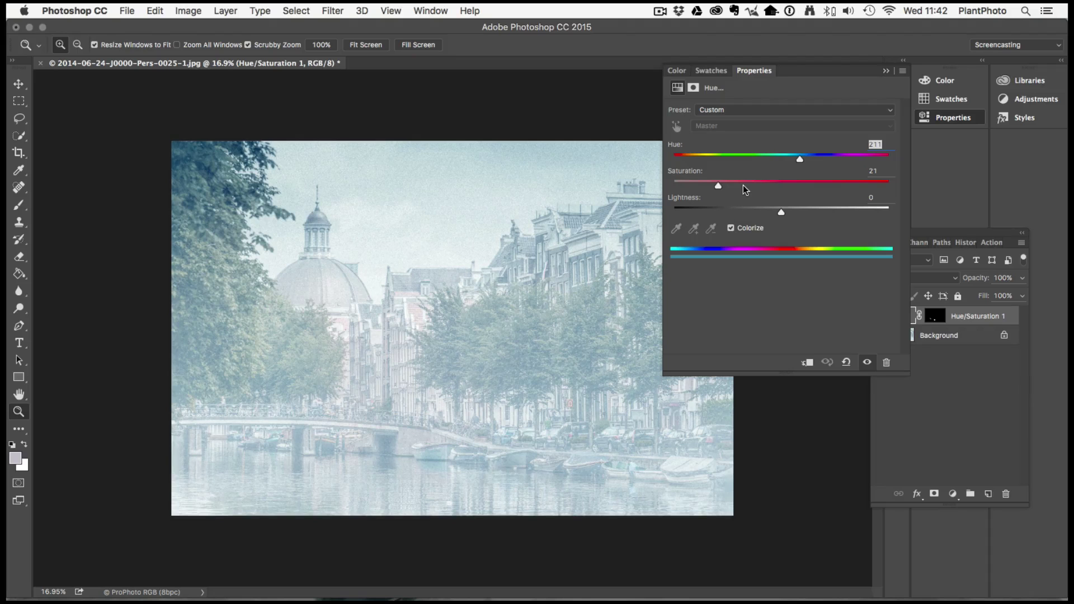
{"action": "left_click_drag", "start_coordinate": [718, 183], "coordinate": [714, 188]}
{"action": "left_click", "coordinate": [890, 73]}
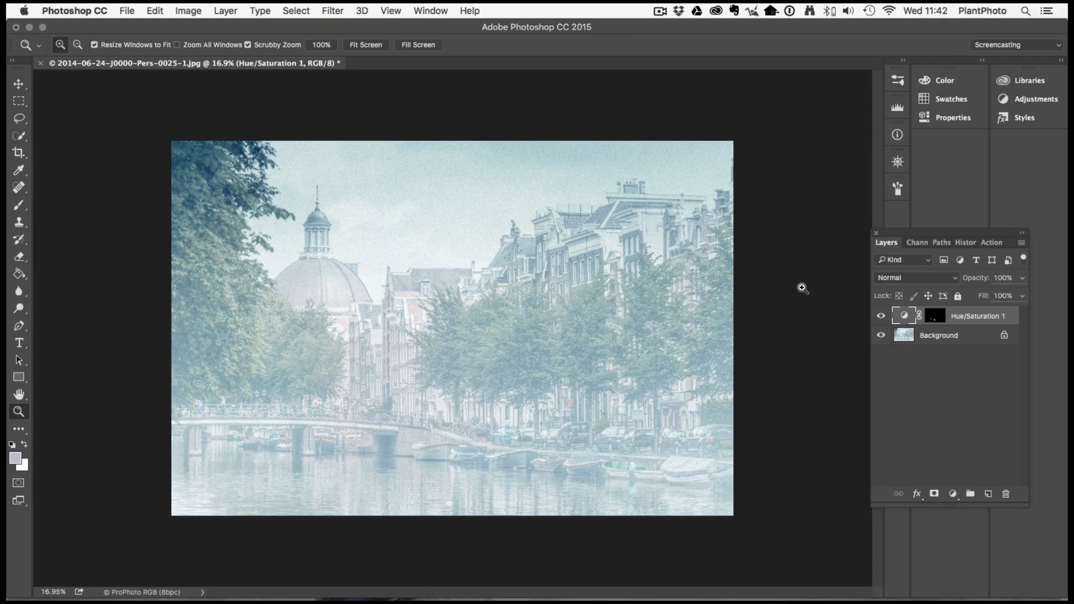
{"action": "left_click", "coordinate": [881, 316]}
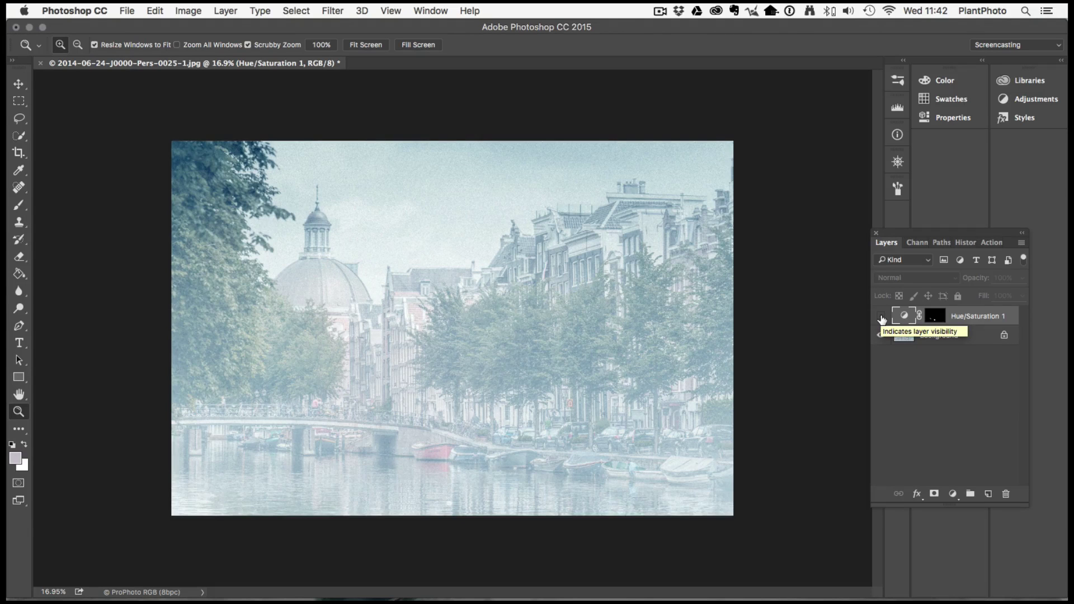
{"action": "left_click", "coordinate": [882, 317]}
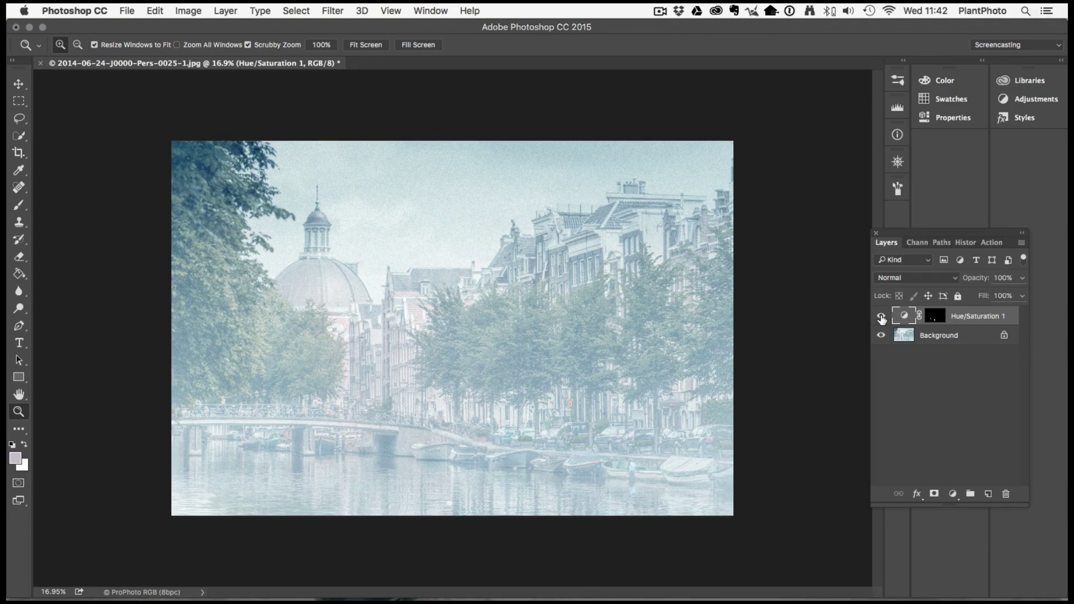
{"action": "left_click", "coordinate": [882, 317]}
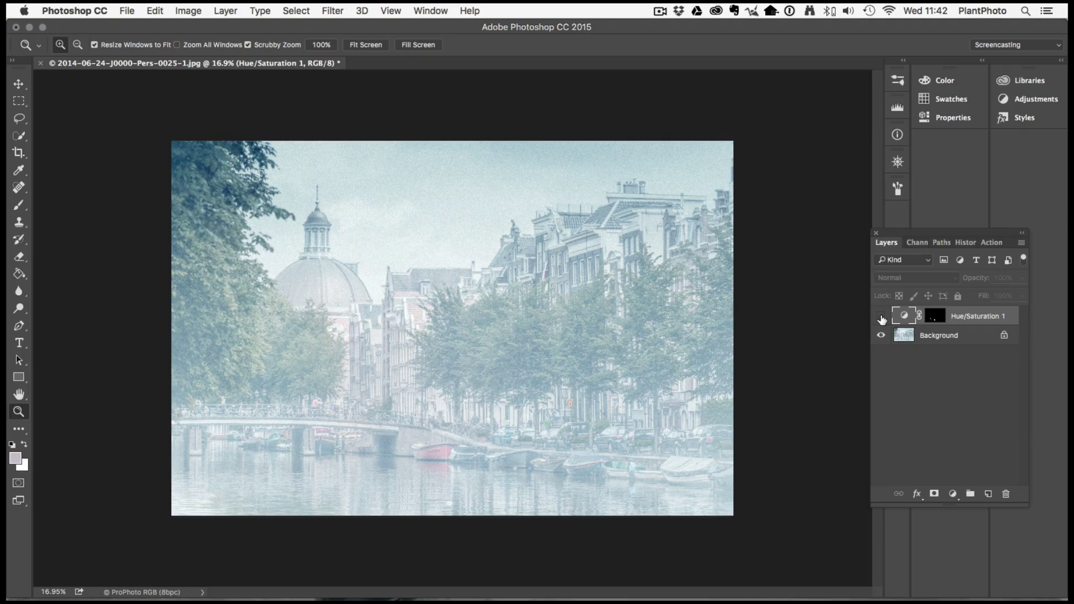
{"action": "left_click", "coordinate": [882, 317]}
{"action": "left_click", "coordinate": [882, 317]}
{"action": "left_click", "coordinate": [881, 317]}
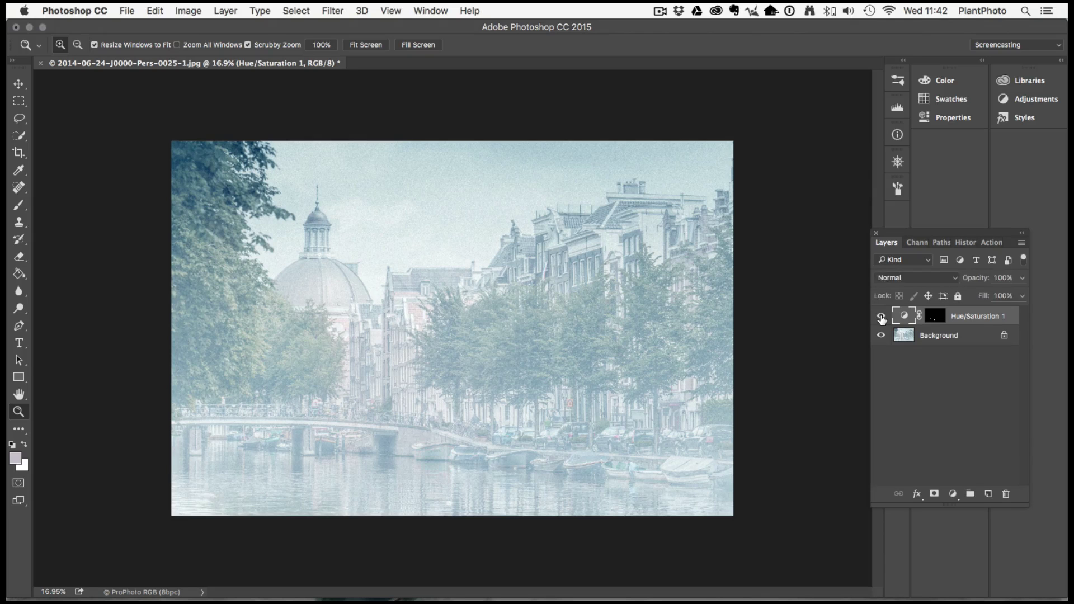
{"action": "left_click", "coordinate": [882, 318]}
{"action": "left_click", "coordinate": [882, 317]}
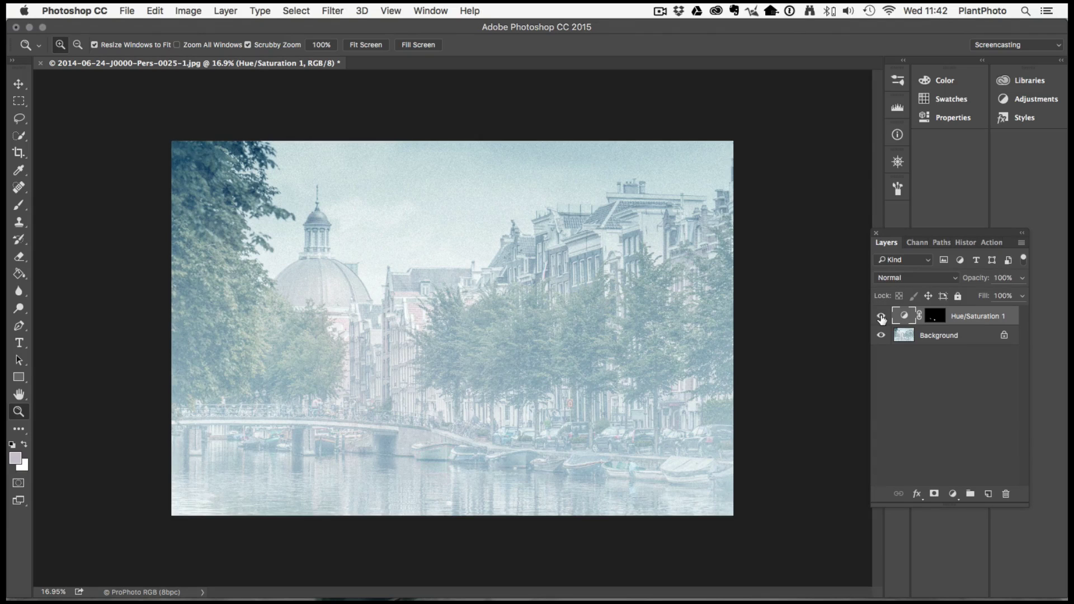